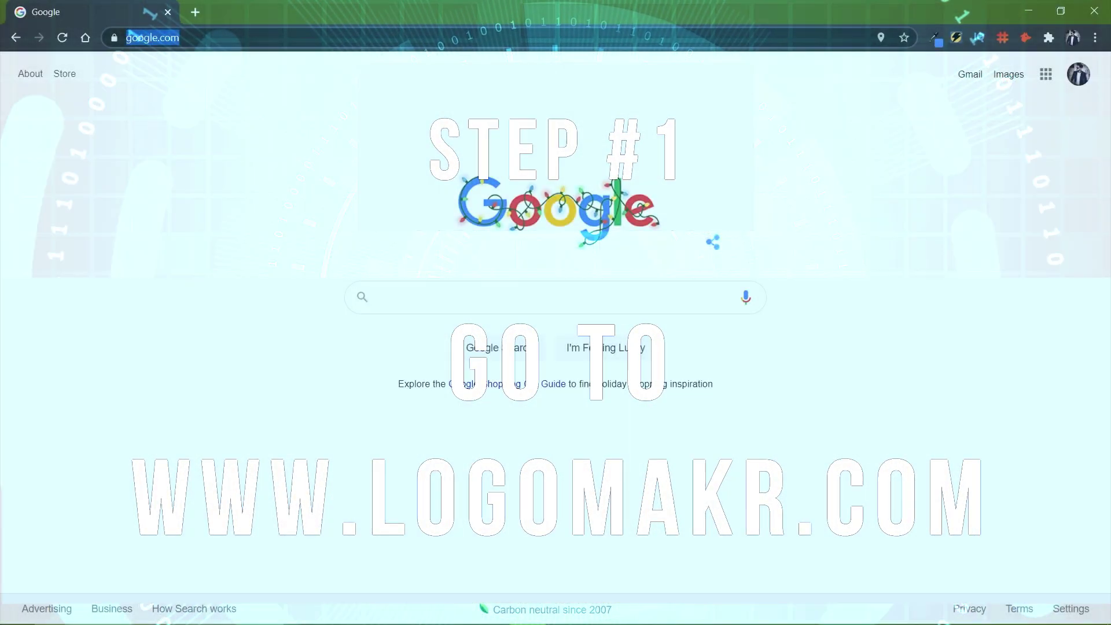
Open logomakr.com and browse its full collection of logo graphics.
{"action": "type", "text": "logomakr.com"}
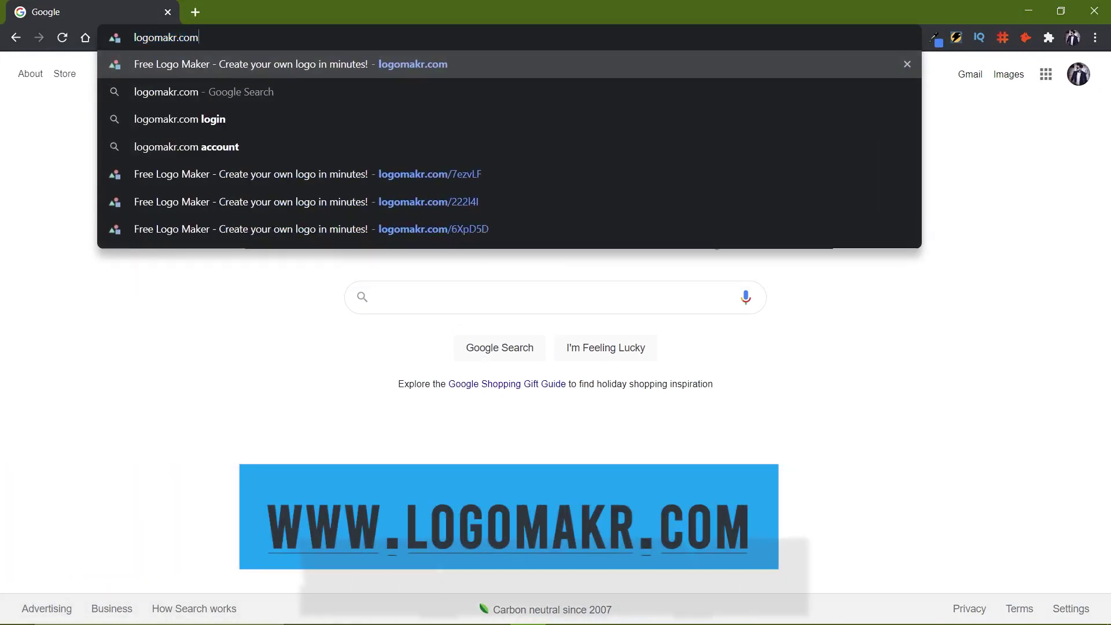
{"action": "key", "text": "Return"}
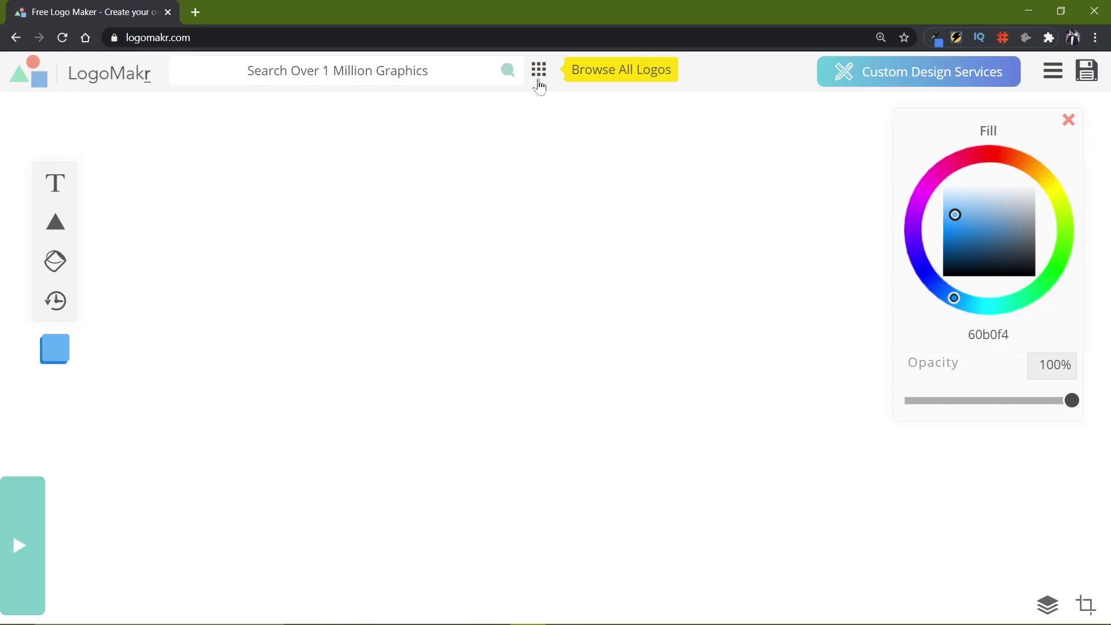
{"action": "left_click", "coordinate": [538, 82]}
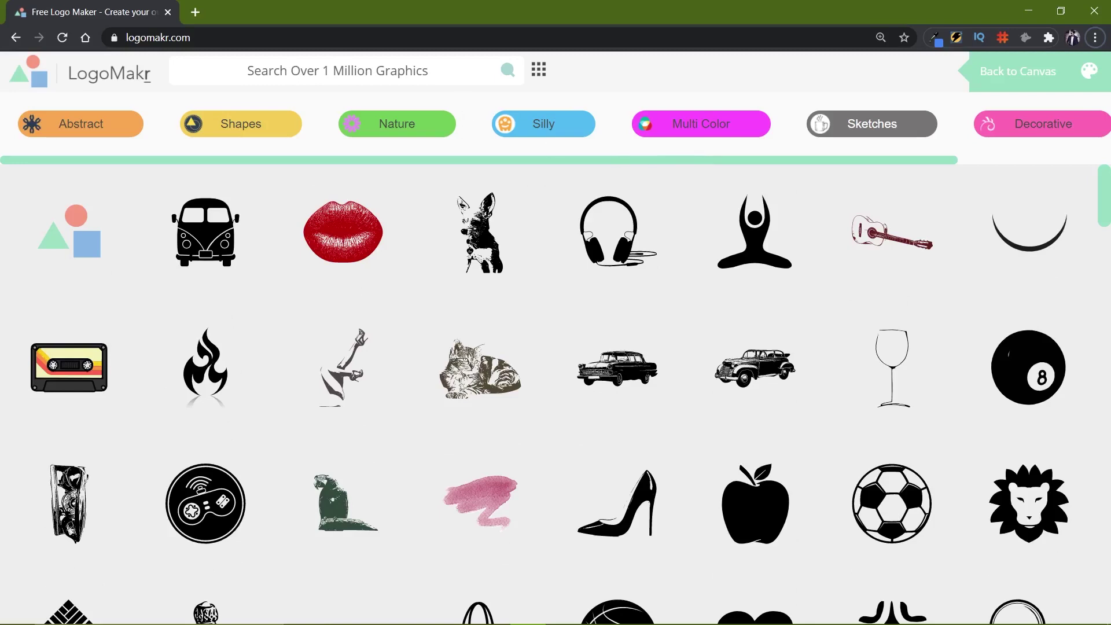
Search the graphics for "Record", add the coloured cassette tape to the canvas, enlarge it slightly and shift it left of centre.
{"action": "left_click", "coordinate": [346, 70]}
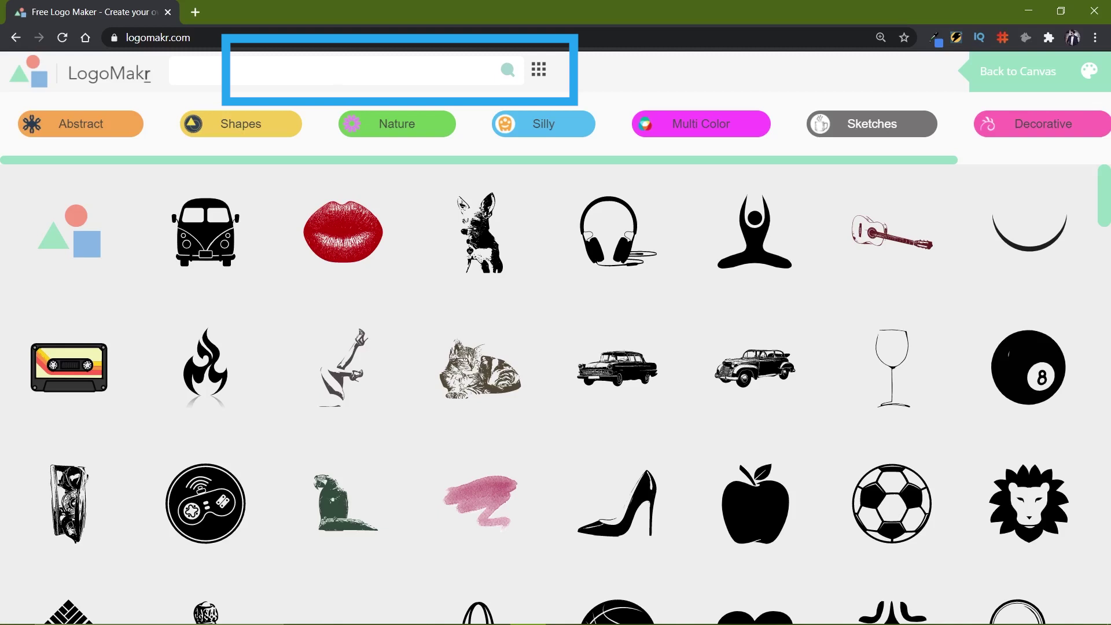
{"action": "type", "text": "Red"}
{"action": "type", "text": "ord"}
{"action": "key", "text": "Return"}
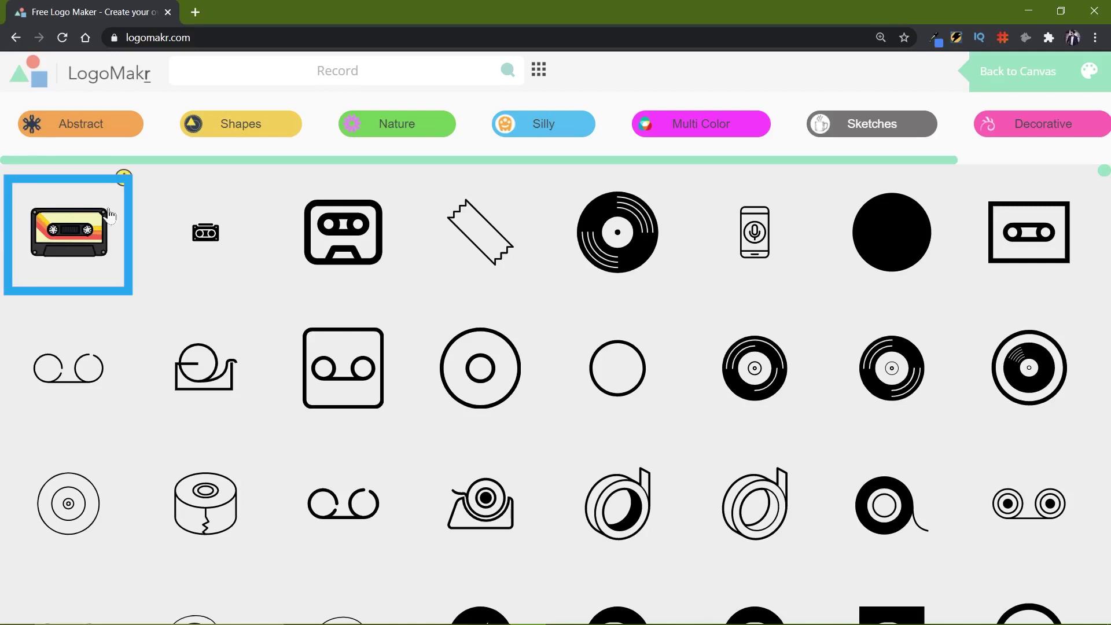
{"action": "left_click", "coordinate": [69, 236]}
{"action": "mouse_move", "coordinate": [70, 231]}
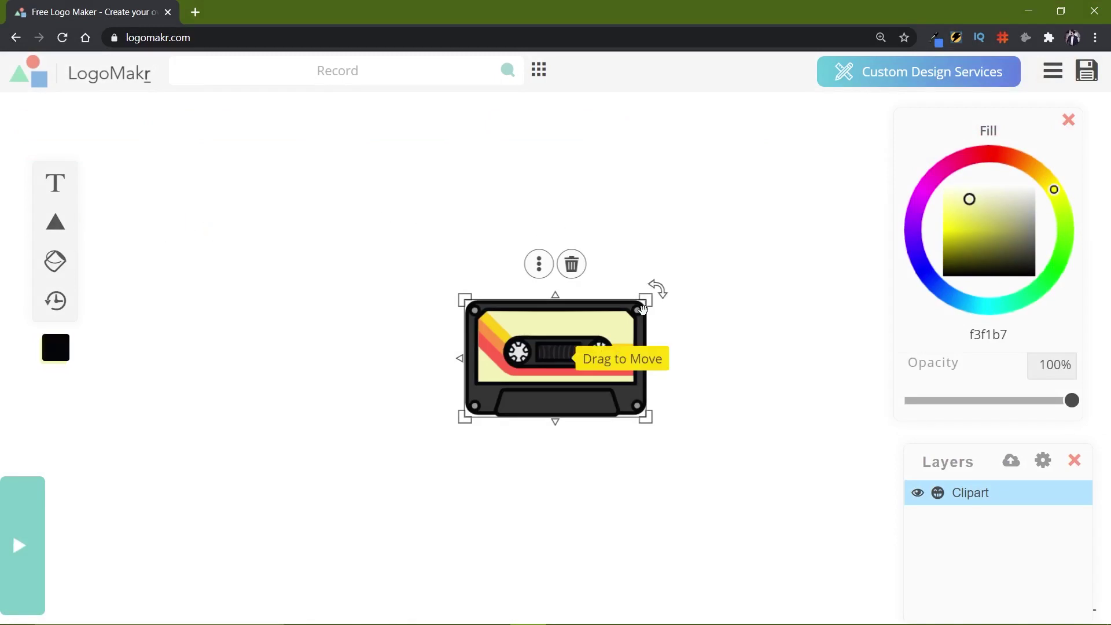
{"action": "left_click_drag", "start_coordinate": [645, 300], "coordinate": [536, 326]}
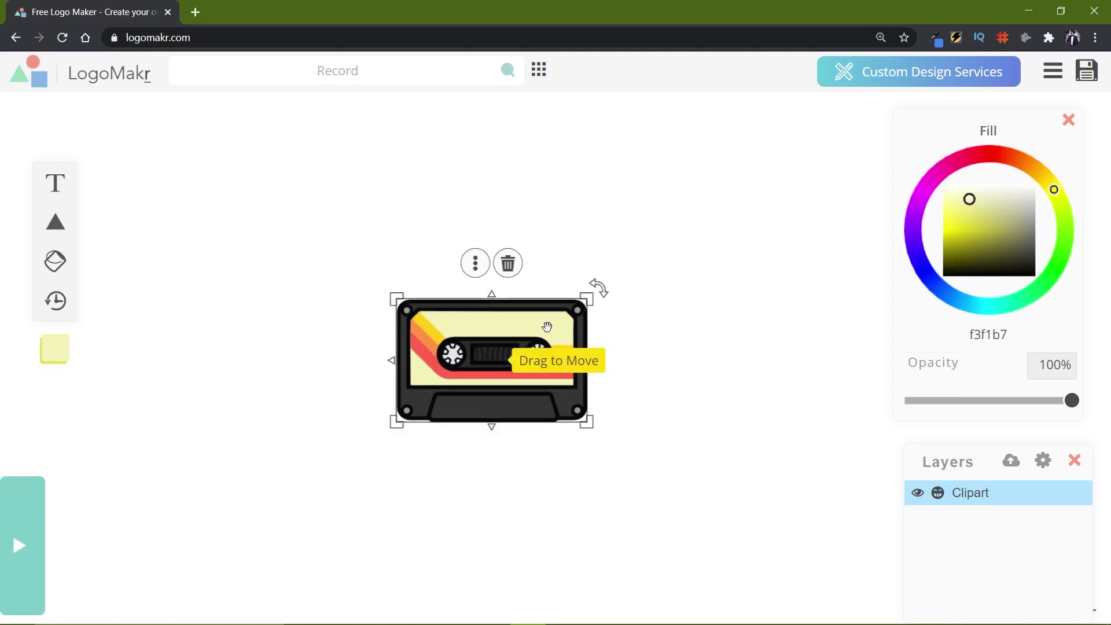
Duplicate the cassette, tilt the copy counterclockwise and offset it up and to the left of the original.
{"action": "key", "text": "ctrl+c"}
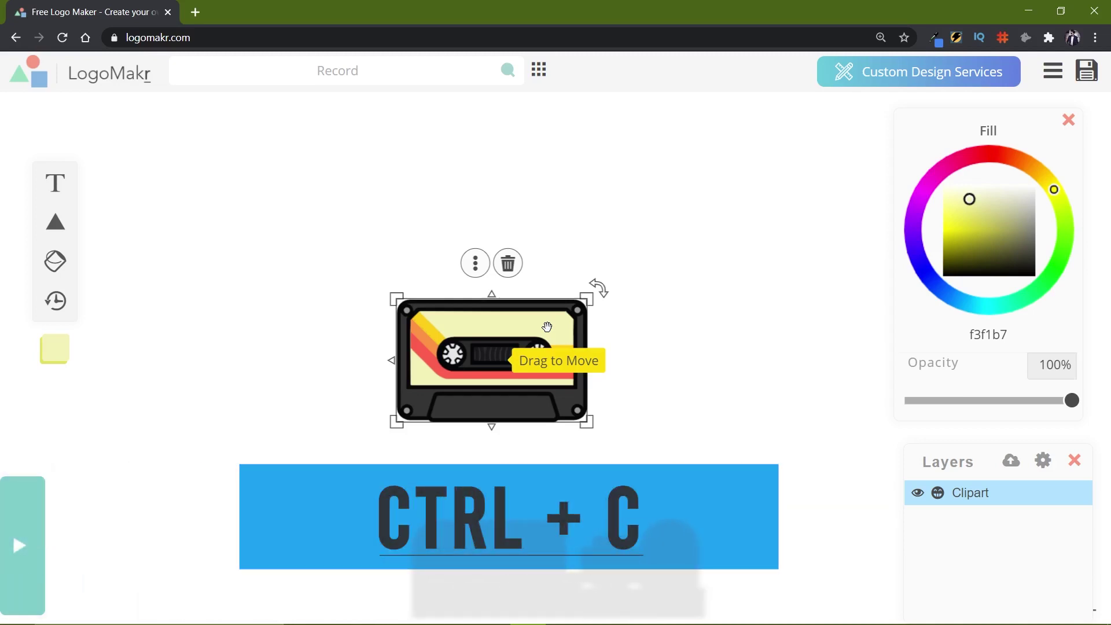
{"action": "key", "text": "ctrl+v"}
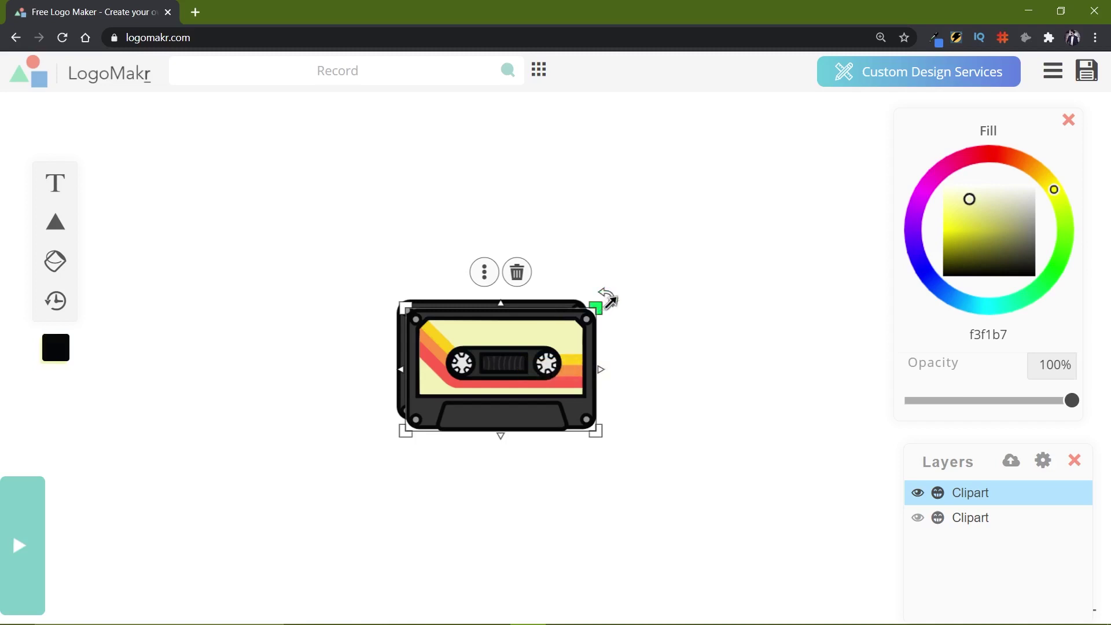
{"action": "left_click_drag", "start_coordinate": [606, 296], "coordinate": [586, 224]}
{"action": "left_click_drag", "start_coordinate": [518, 366], "coordinate": [465, 310]}
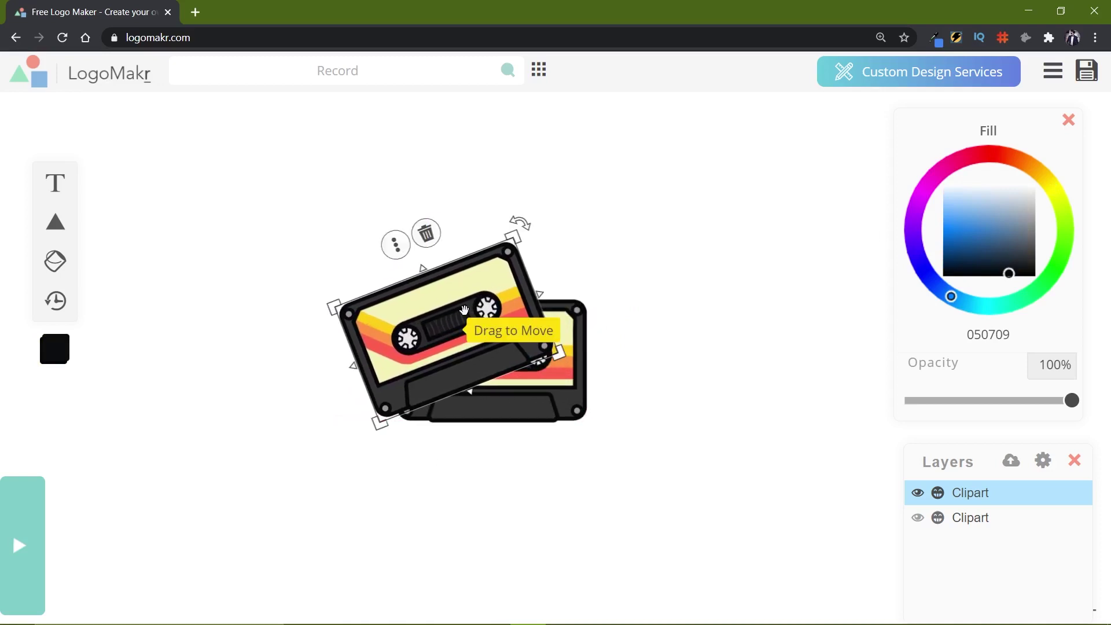
Send the tilted cassette backwards behind the upright one, then tilt it slightly more and nudge it further up and left.
{"action": "right_click", "coordinate": [465, 310]}
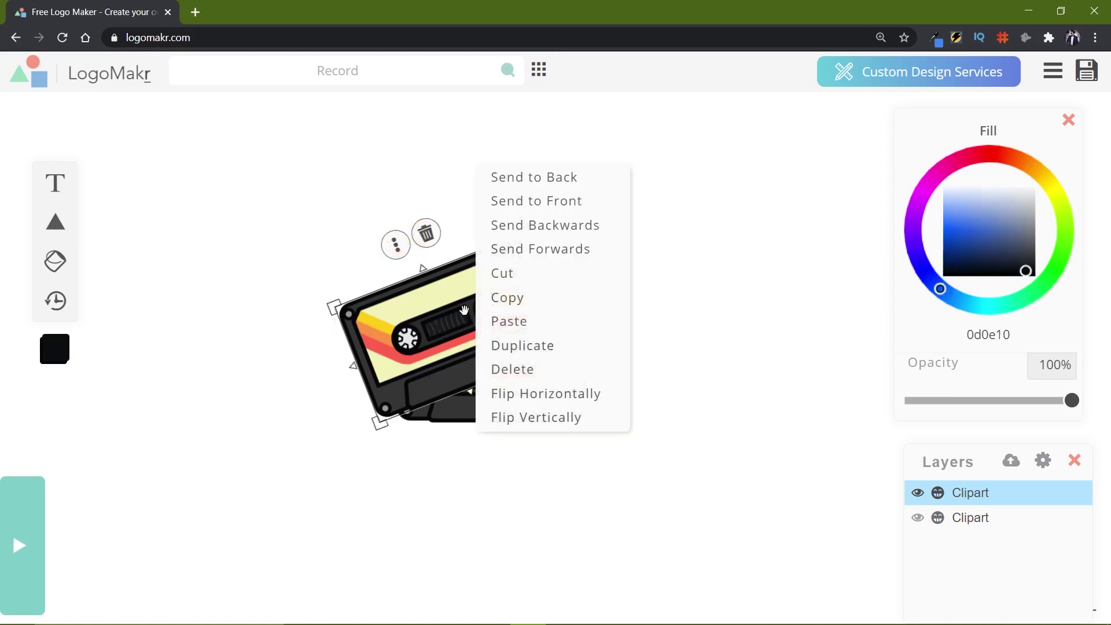
{"action": "left_click", "coordinate": [545, 225]}
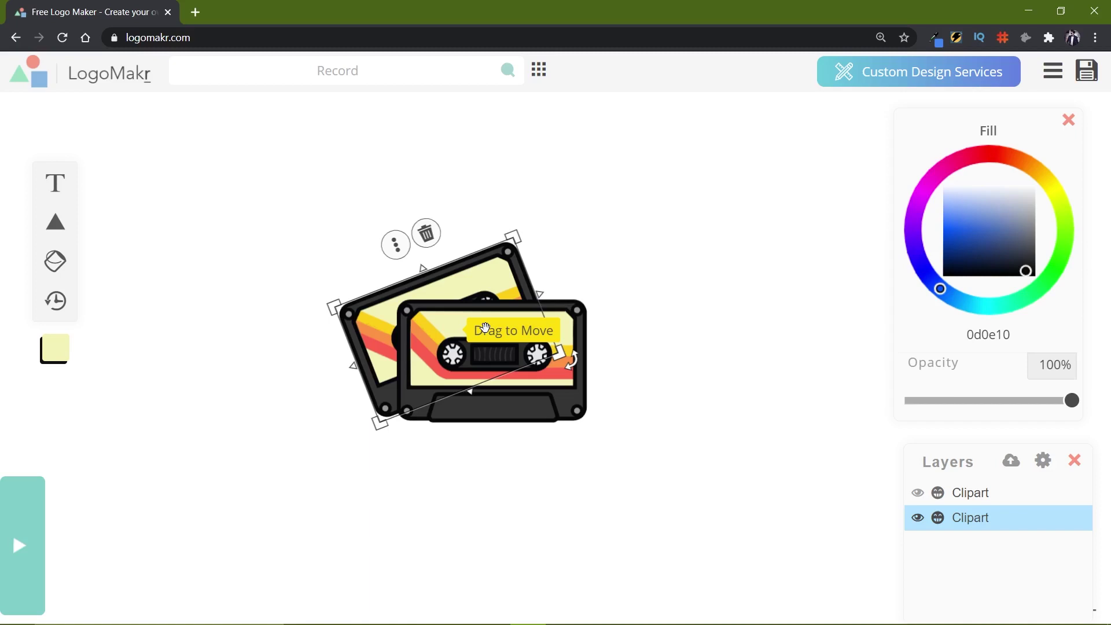
{"action": "left_click_drag", "start_coordinate": [485, 327], "coordinate": [493, 290]}
{"action": "left_click_drag", "start_coordinate": [502, 219], "coordinate": [496, 220]}
{"action": "left_click_drag", "start_coordinate": [474, 275], "coordinate": [463, 263]}
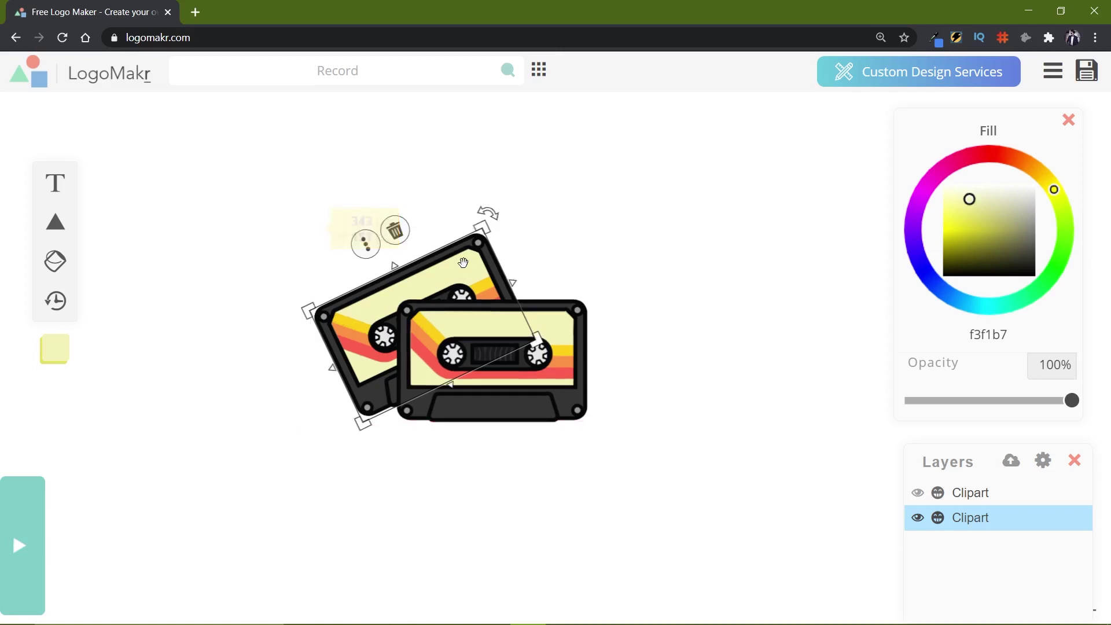
{"action": "left_click", "coordinate": [601, 269]}
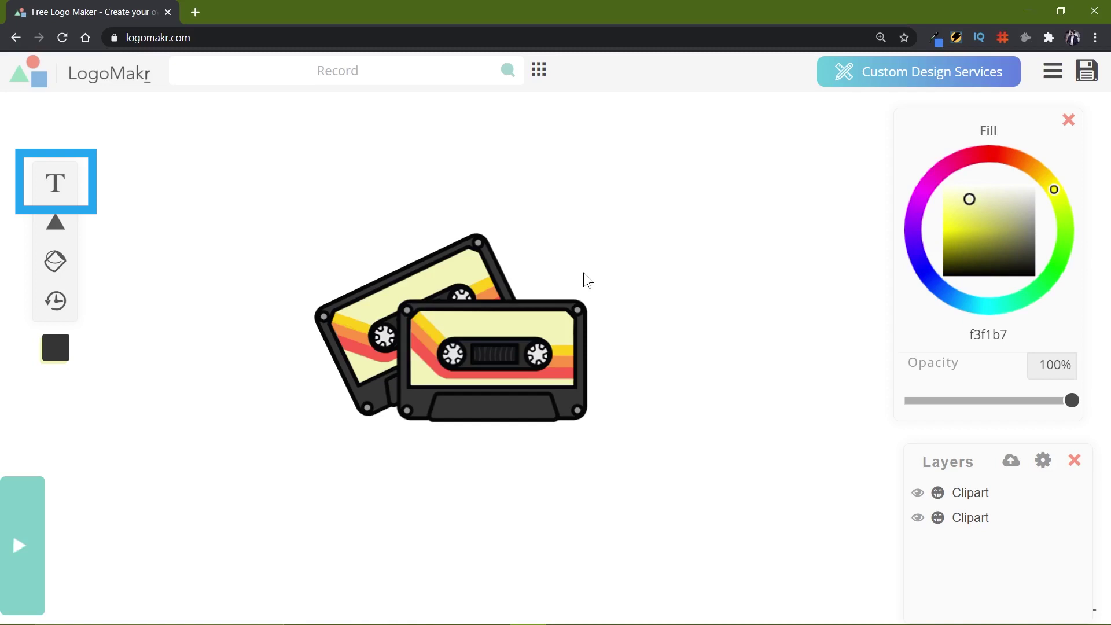
Add a text object reading "FHK MUSIC STORE" to the logo.
{"action": "left_click", "coordinate": [487, 278]}
{"action": "left_click", "coordinate": [53, 187]}
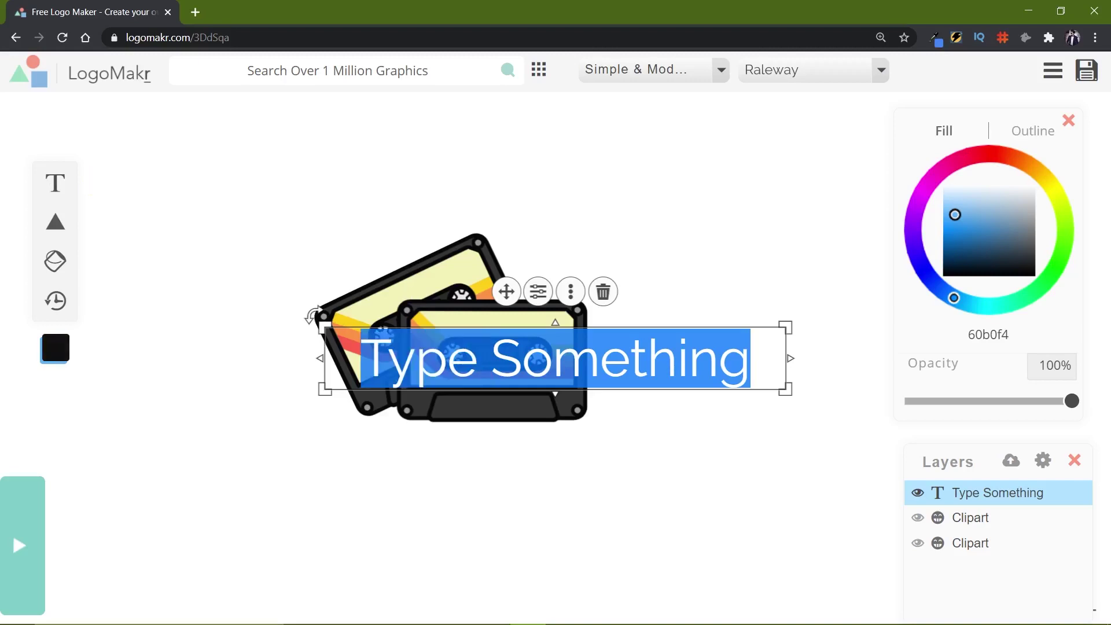
{"action": "type", "text": "FH"}
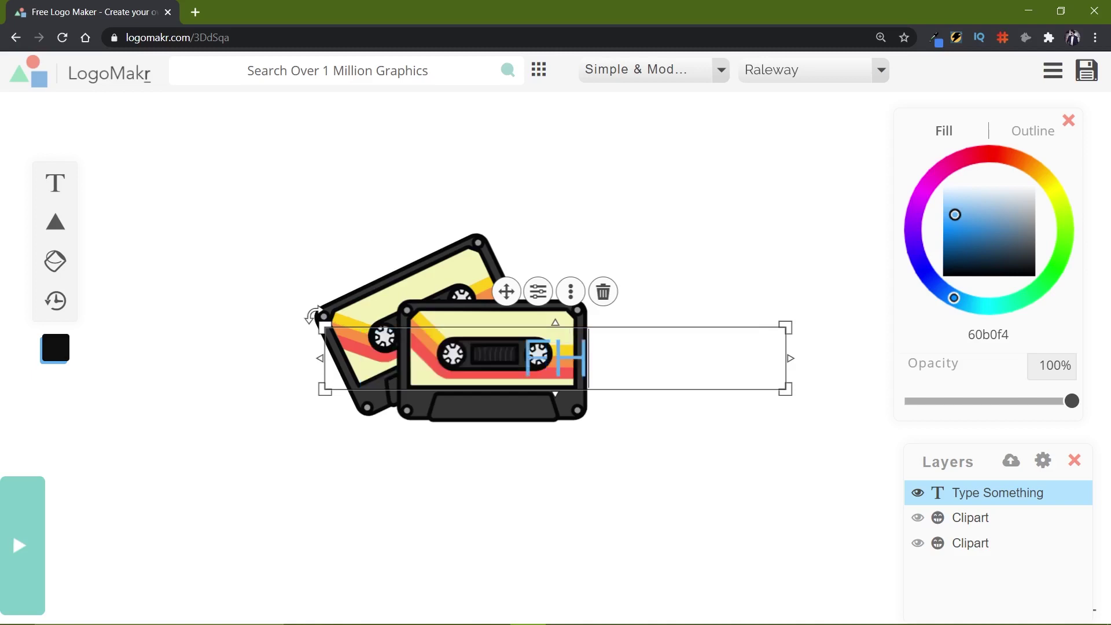
{"action": "type", "text": "K MUS"}
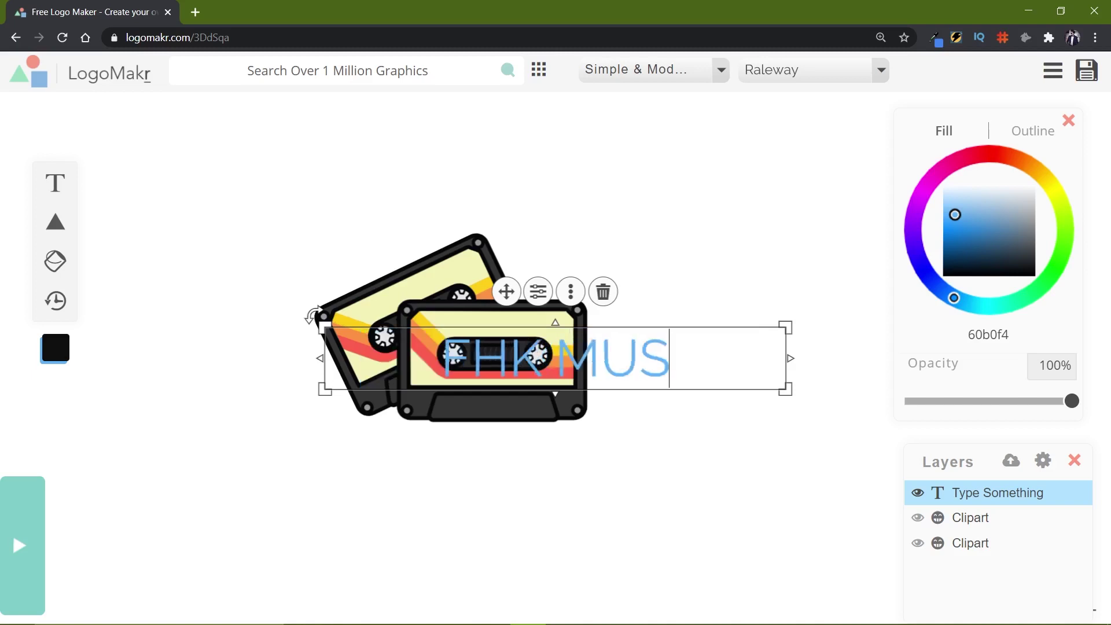
{"action": "type", "text": "IC STORE"}
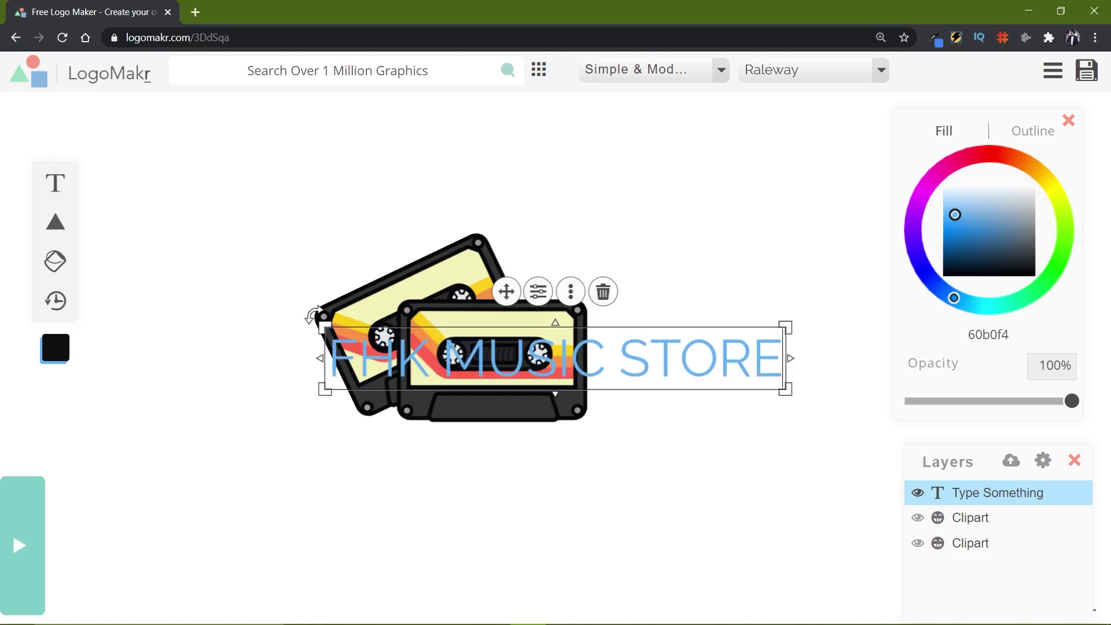
{"action": "left_click", "coordinate": [704, 360]}
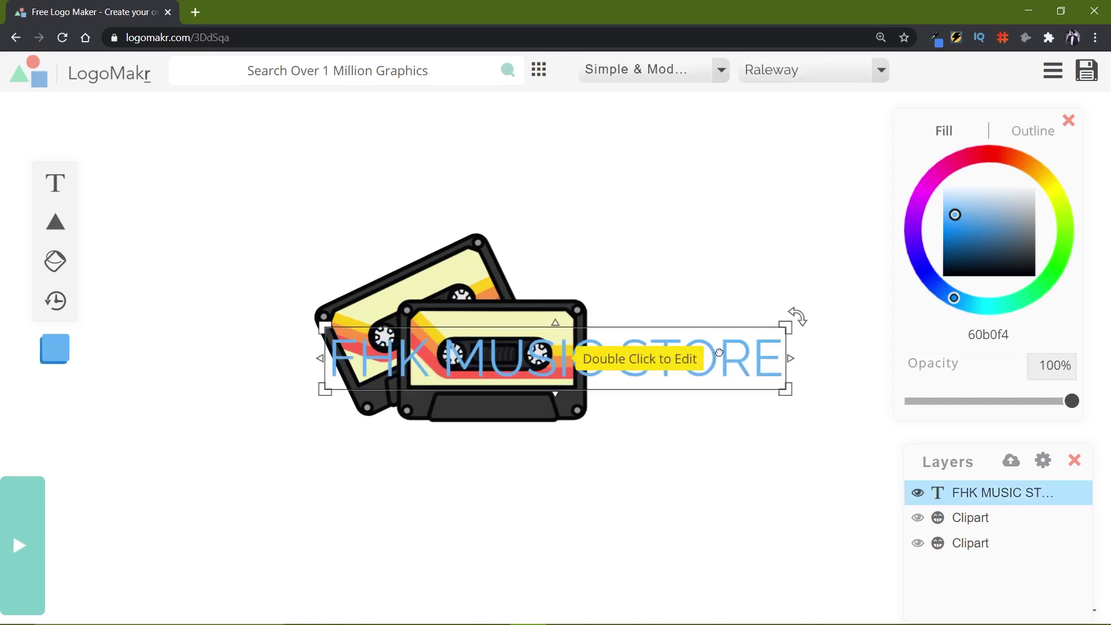
Move the FHK MUSIC STORE text just below the cassettes, shrink it and narrow its box to fit the wording beneath them.
{"action": "left_click_drag", "start_coordinate": [703, 361], "coordinate": [643, 465]}
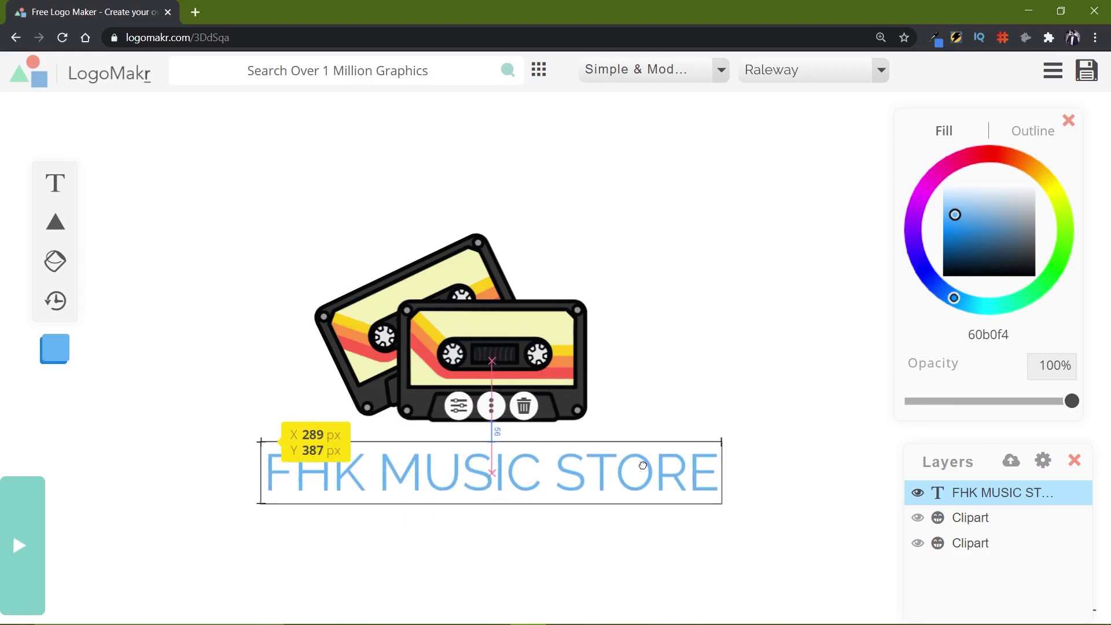
{"action": "mouse_move", "coordinate": [642, 466]}
{"action": "left_mouse_down"}
{"action": "mouse_move", "coordinate": [677, 471]}
{"action": "mouse_move", "coordinate": [631, 484]}
{"action": "mouse_move", "coordinate": [641, 453]}
{"action": "left_mouse_up"}
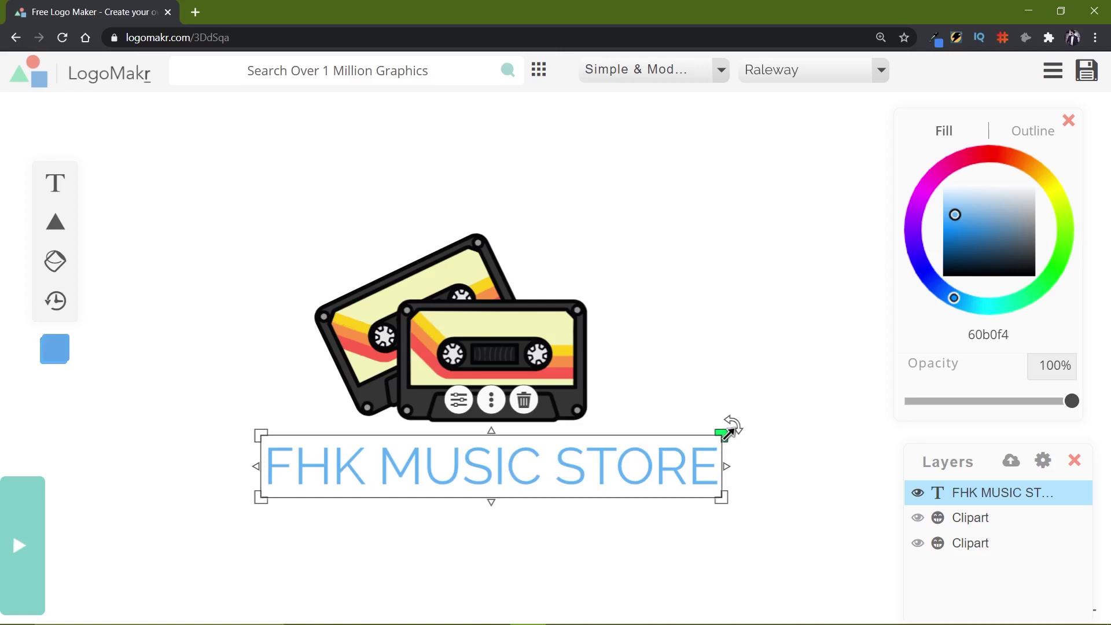
{"action": "left_click_drag", "start_coordinate": [728, 432], "coordinate": [637, 462]}
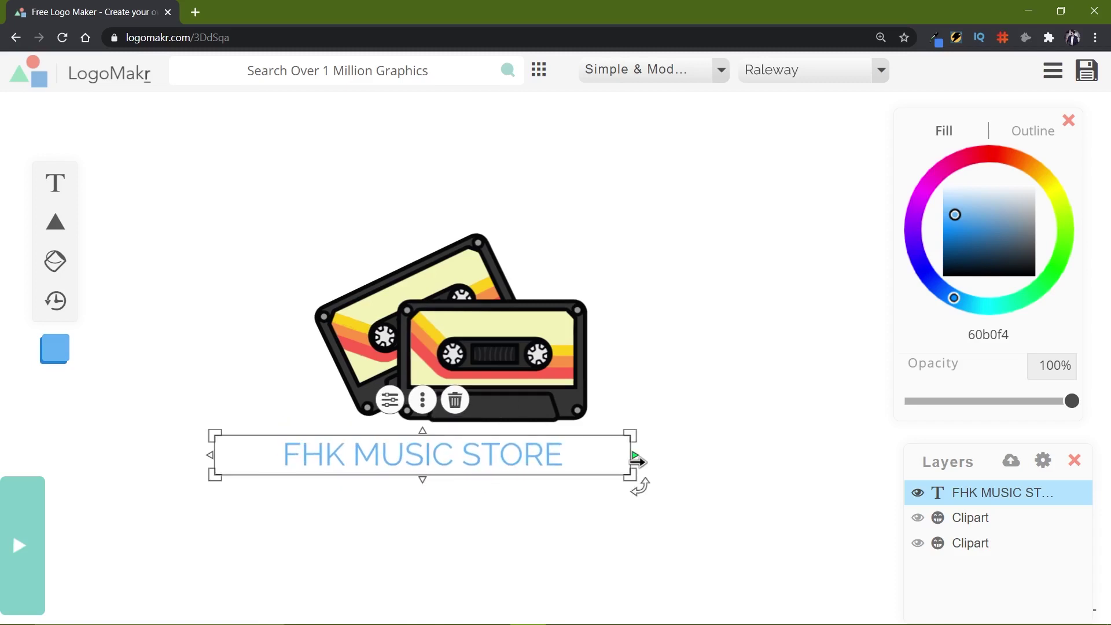
{"action": "left_click_drag", "start_coordinate": [637, 460], "coordinate": [567, 456]}
{"action": "left_click_drag", "start_coordinate": [549, 456], "coordinate": [503, 457]}
{"action": "left_click", "coordinate": [359, 520]}
{"action": "left_click", "coordinate": [358, 467]}
{"action": "left_click_drag", "start_coordinate": [357, 467], "coordinate": [450, 452]}
{"action": "left_click", "coordinate": [665, 454]}
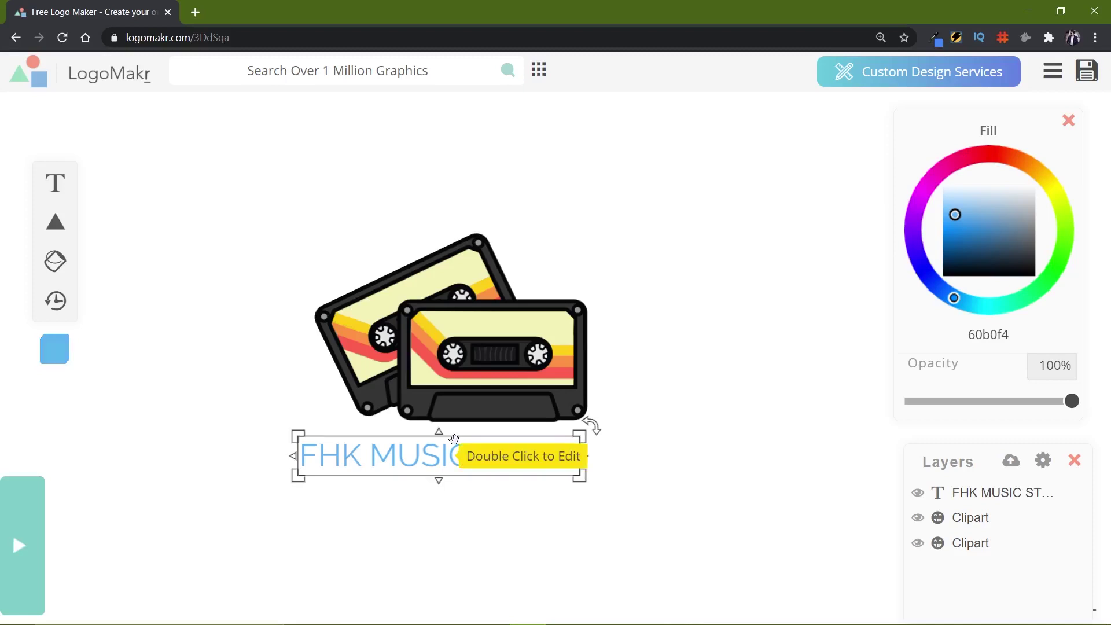
{"action": "left_click", "coordinate": [286, 483]}
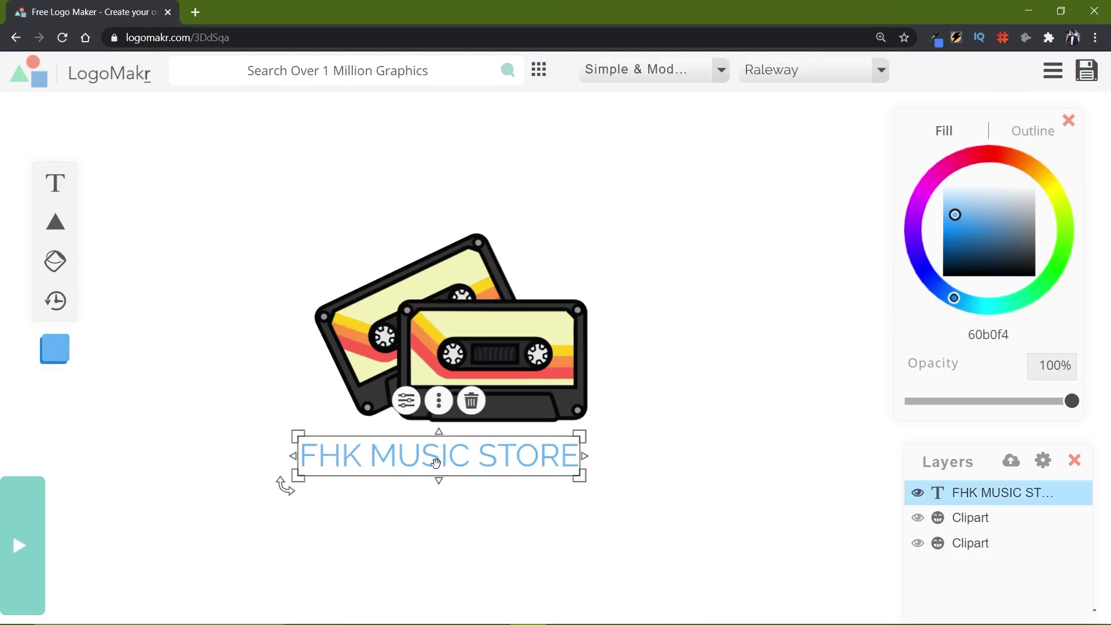
Try the 3D and Fancy & Cursive font categories on the FHK MUSIC STORE text.
{"action": "left_click", "coordinate": [720, 69]}
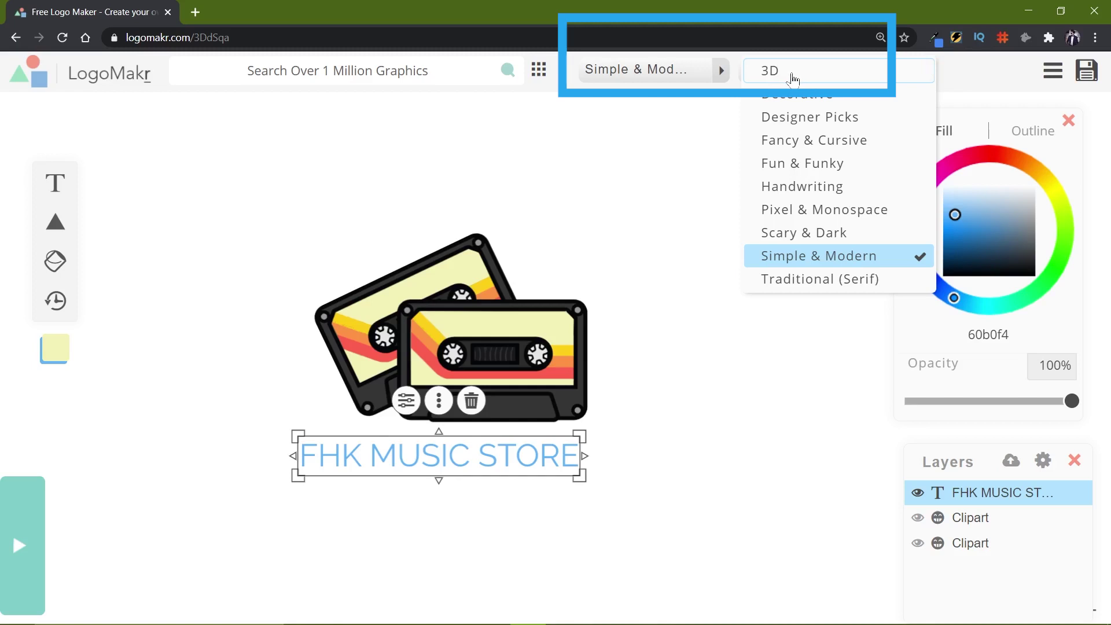
{"action": "left_click", "coordinate": [793, 75]}
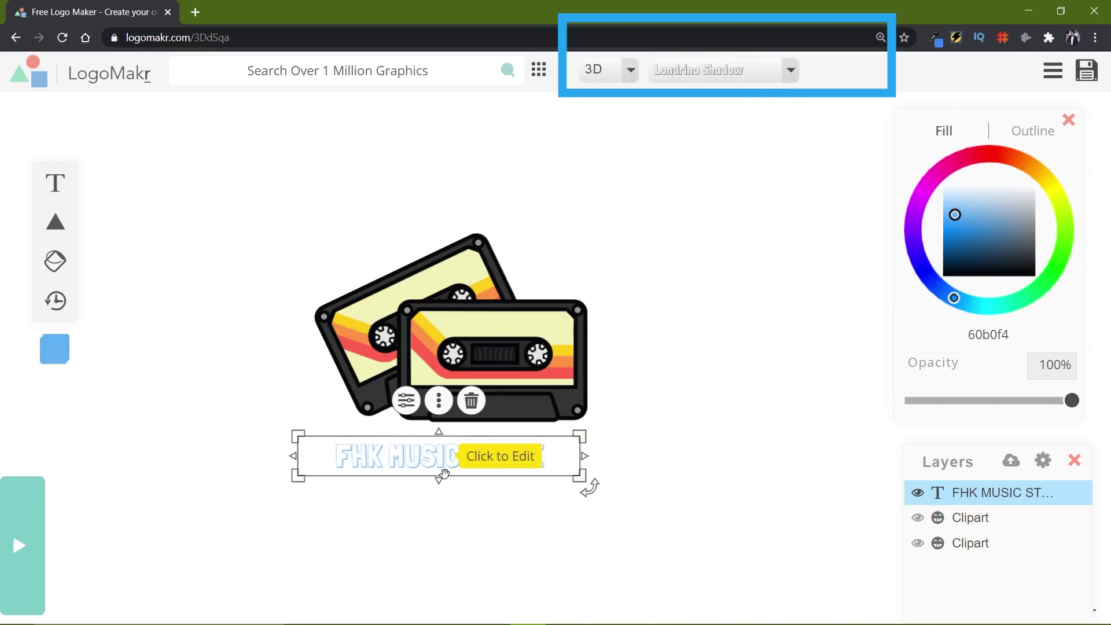
{"action": "left_click", "coordinate": [631, 71]}
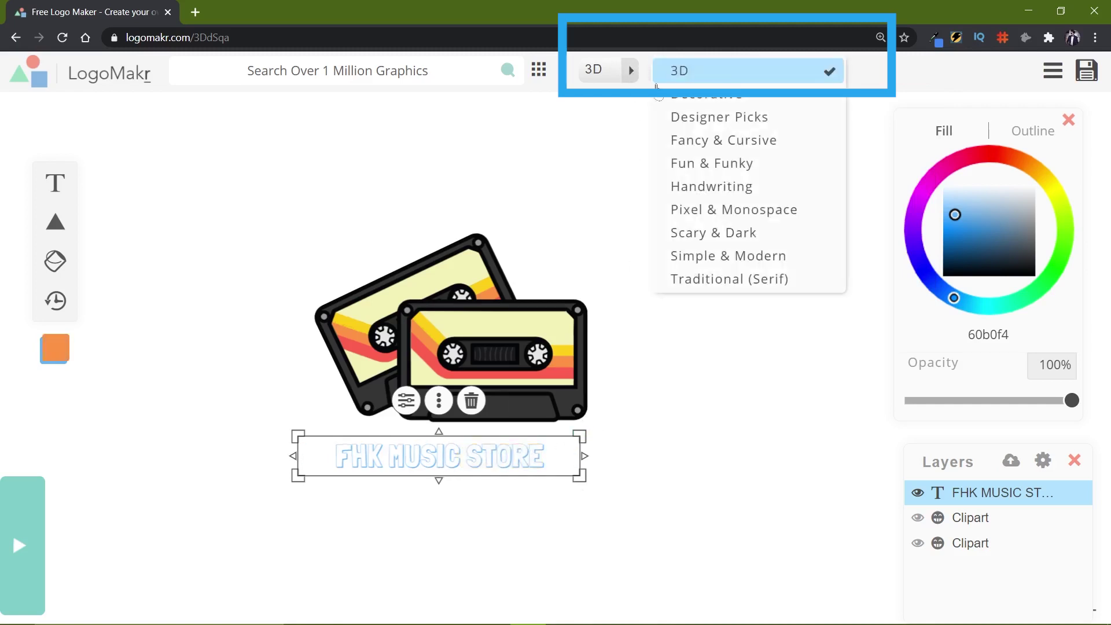
{"action": "left_click", "coordinate": [724, 142]}
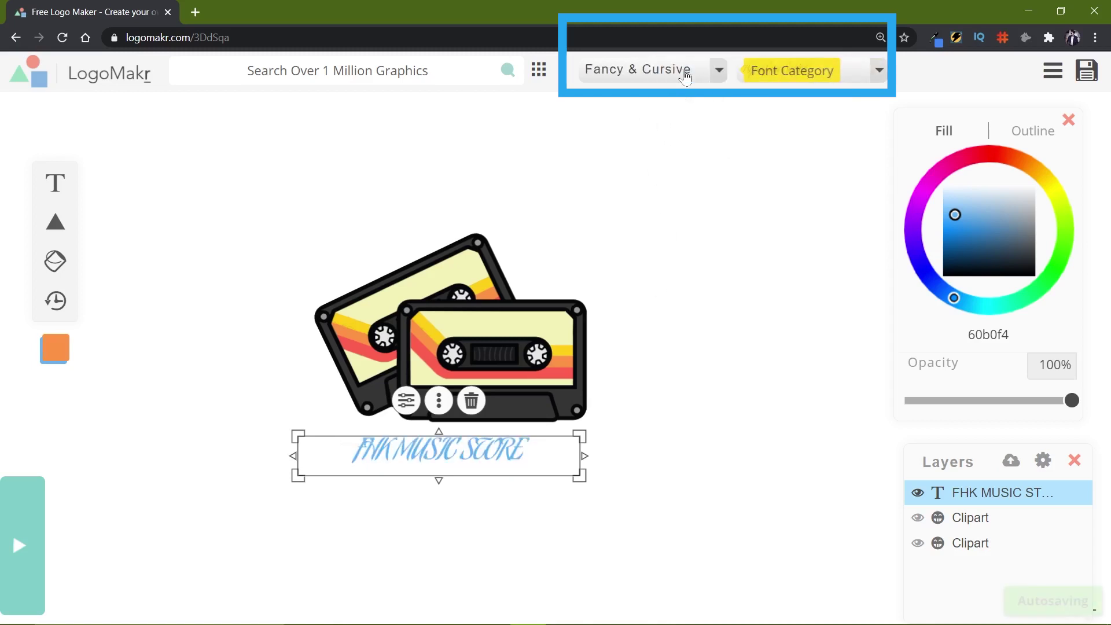
{"action": "left_click", "coordinate": [880, 70]}
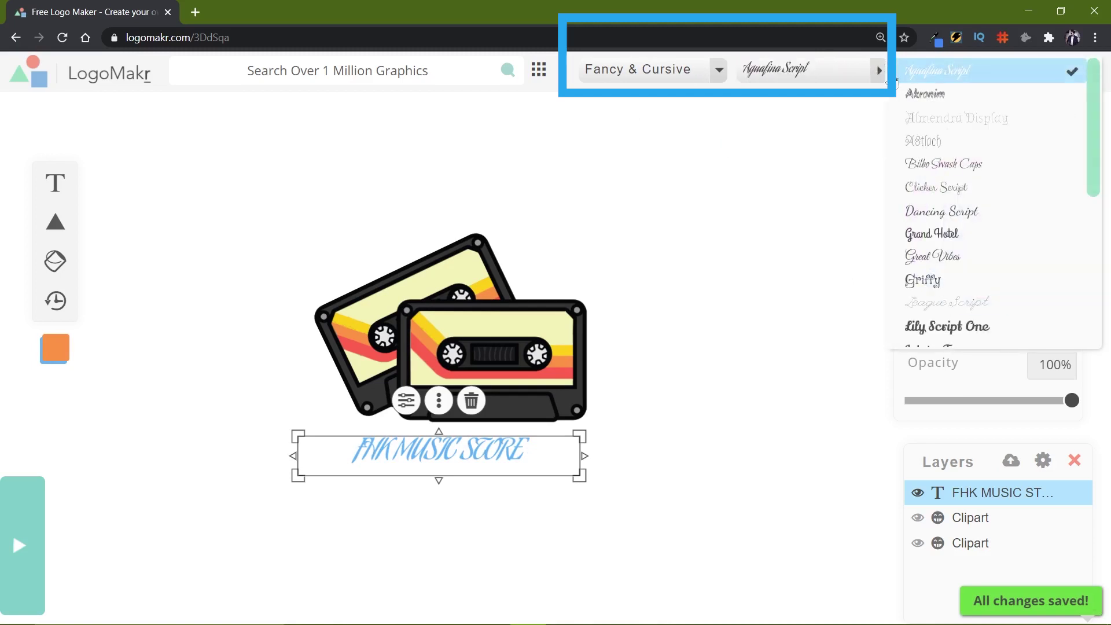
{"action": "scroll", "coordinate": [971, 256], "scroll_direction": "down", "scroll_amount": 5}
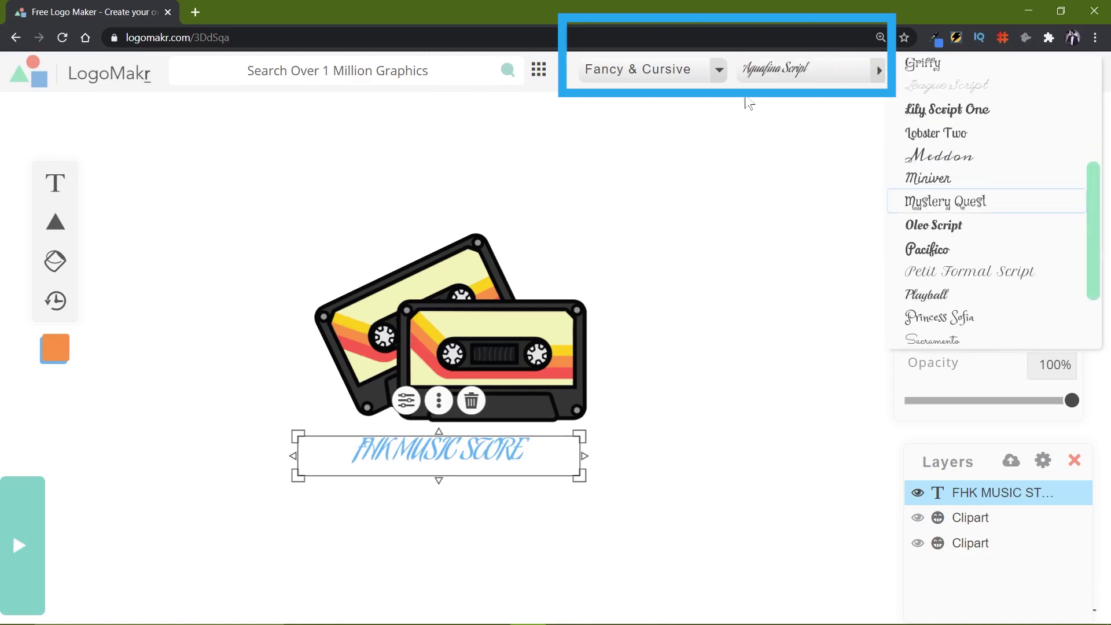
{"action": "left_click", "coordinate": [719, 70]}
Change the FHK MUSIC STORE text to the Poppins font from the Simple & Modern category.
{"action": "left_click", "coordinate": [719, 70]}
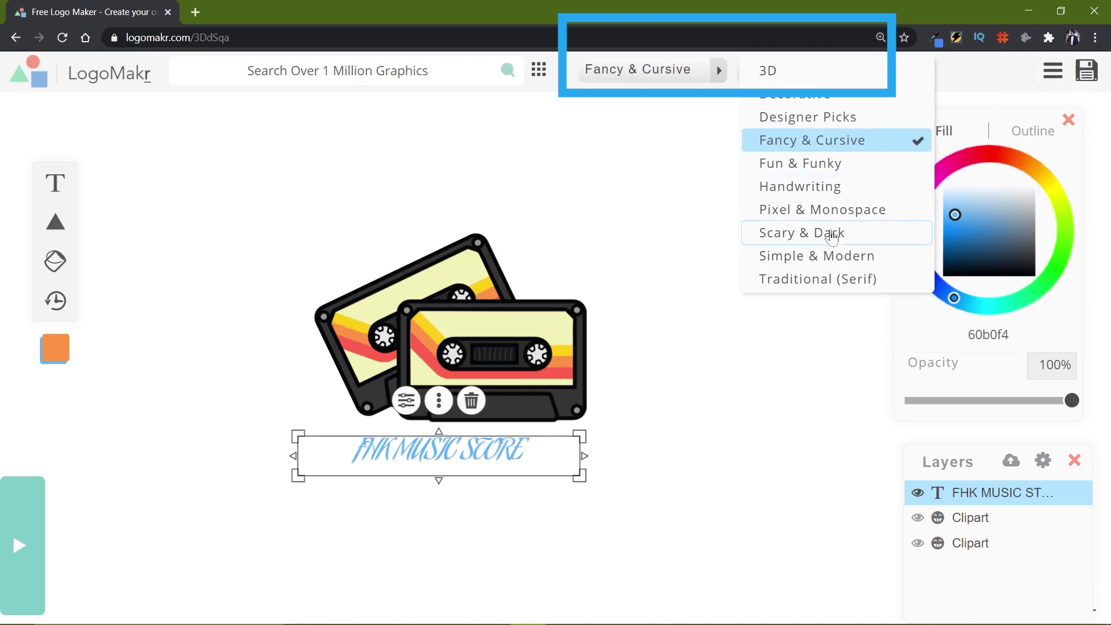
{"action": "left_click", "coordinate": [831, 258]}
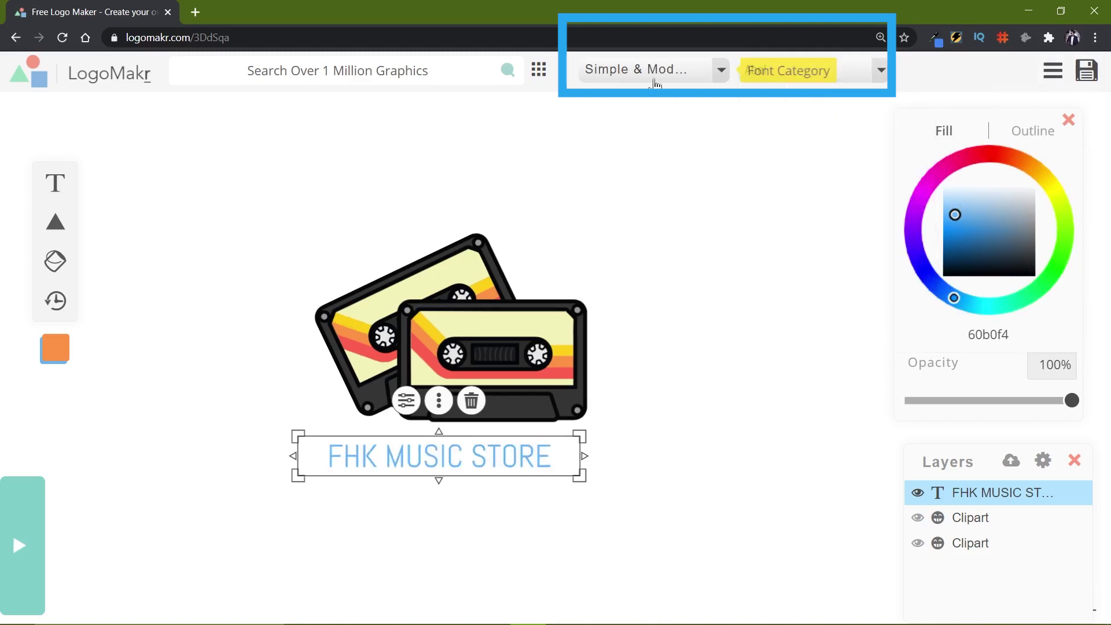
{"action": "left_click", "coordinate": [880, 72]}
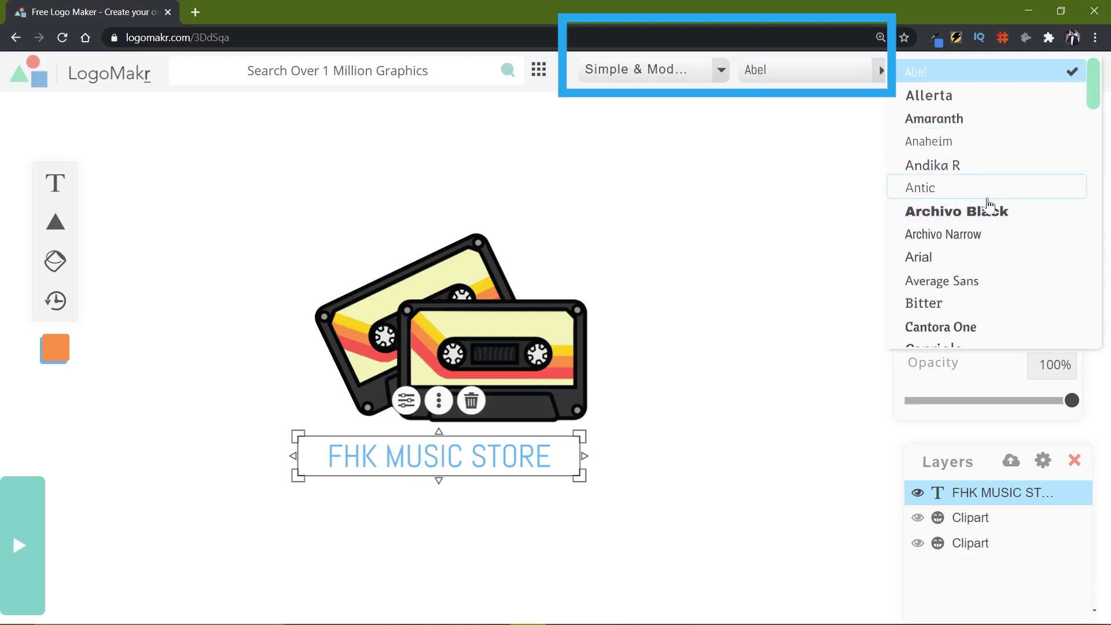
{"action": "scroll", "coordinate": [990, 207], "scroll_direction": "down", "scroll_amount": 6}
{"action": "scroll", "coordinate": [990, 207], "scroll_direction": "down", "scroll_amount": 10}
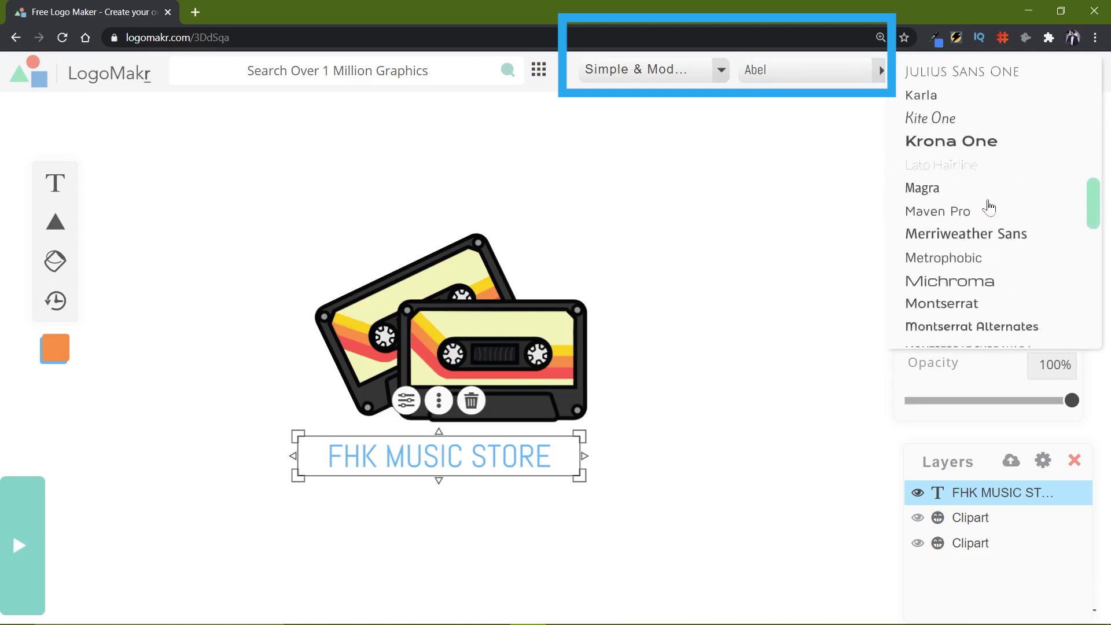
{"action": "scroll", "coordinate": [972, 232], "scroll_direction": "down", "scroll_amount": 2}
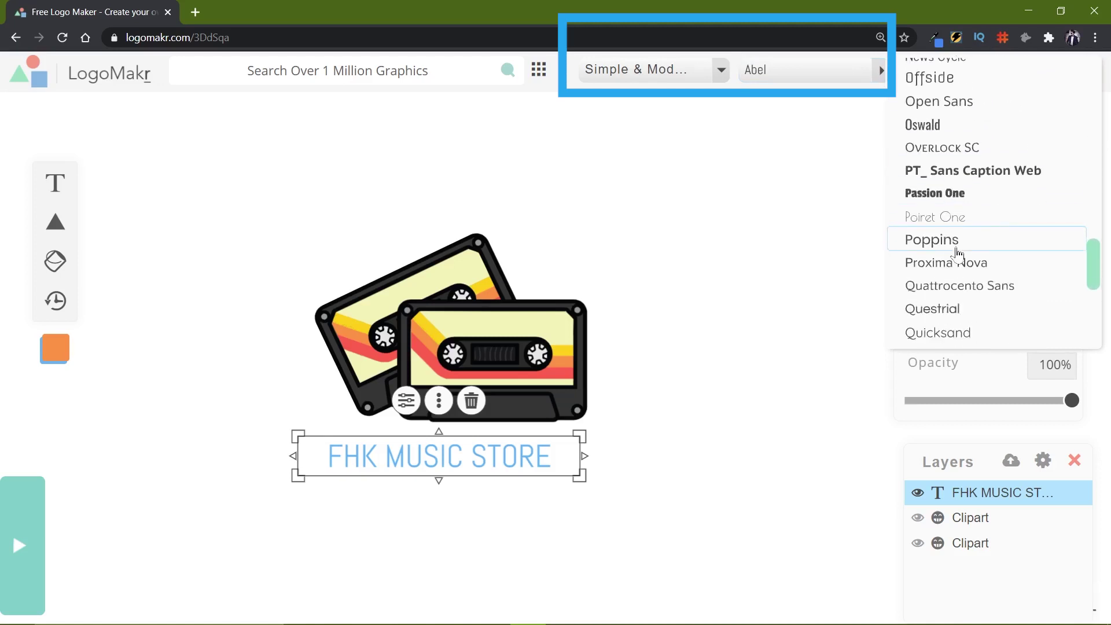
{"action": "left_click", "coordinate": [958, 243]}
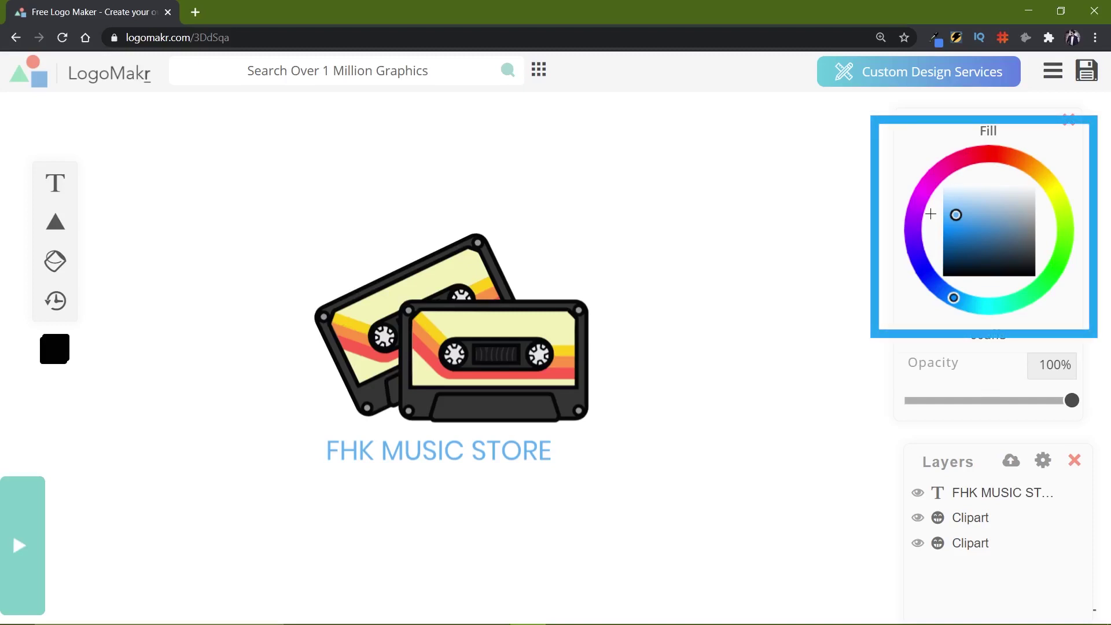
Try a dark navy blue fill, hex 111c47, with the color wheel and shade square.
{"action": "mouse_move", "coordinate": [1006, 157]}
{"action": "left_mouse_down"}
{"action": "mouse_move", "coordinate": [1036, 169]}
{"action": "mouse_move", "coordinate": [1059, 201]}
{"action": "mouse_move", "coordinate": [1068, 246]}
{"action": "mouse_move", "coordinate": [1045, 286]}
{"action": "mouse_move", "coordinate": [1011, 303]}
{"action": "mouse_move", "coordinate": [947, 297]}
{"action": "mouse_move", "coordinate": [902, 314]}
{"action": "mouse_move", "coordinate": [919, 309]}
{"action": "left_mouse_up"}
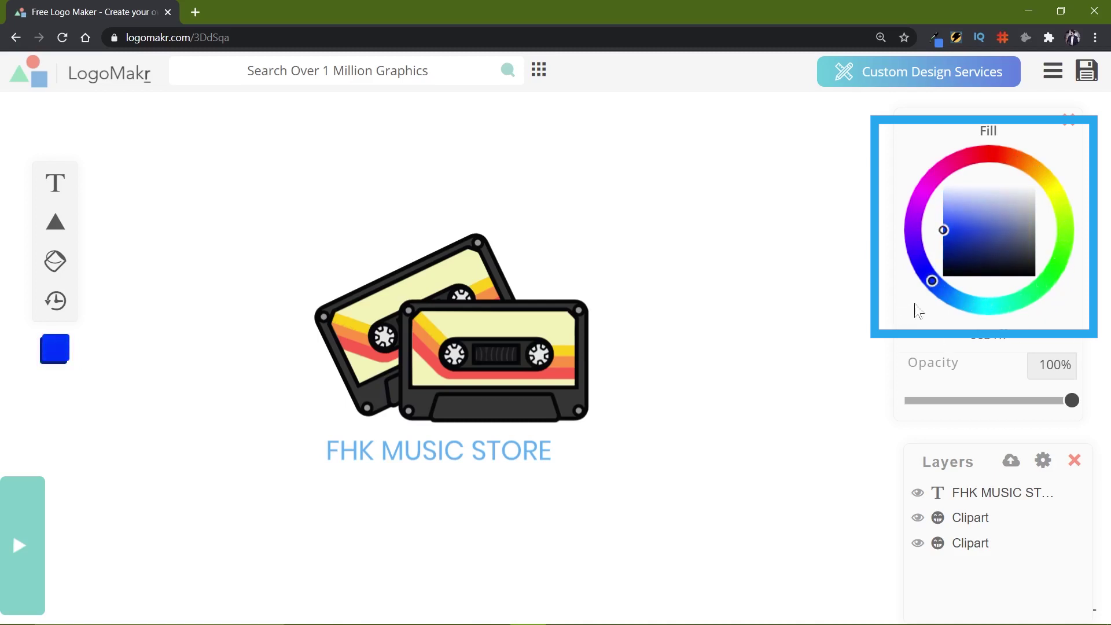
{"action": "mouse_move", "coordinate": [944, 230]}
{"action": "left_mouse_down"}
{"action": "mouse_move", "coordinate": [951, 194]}
{"action": "mouse_move", "coordinate": [962, 255]}
{"action": "mouse_move", "coordinate": [974, 202]}
{"action": "mouse_move", "coordinate": [979, 259]}
{"action": "left_mouse_up"}
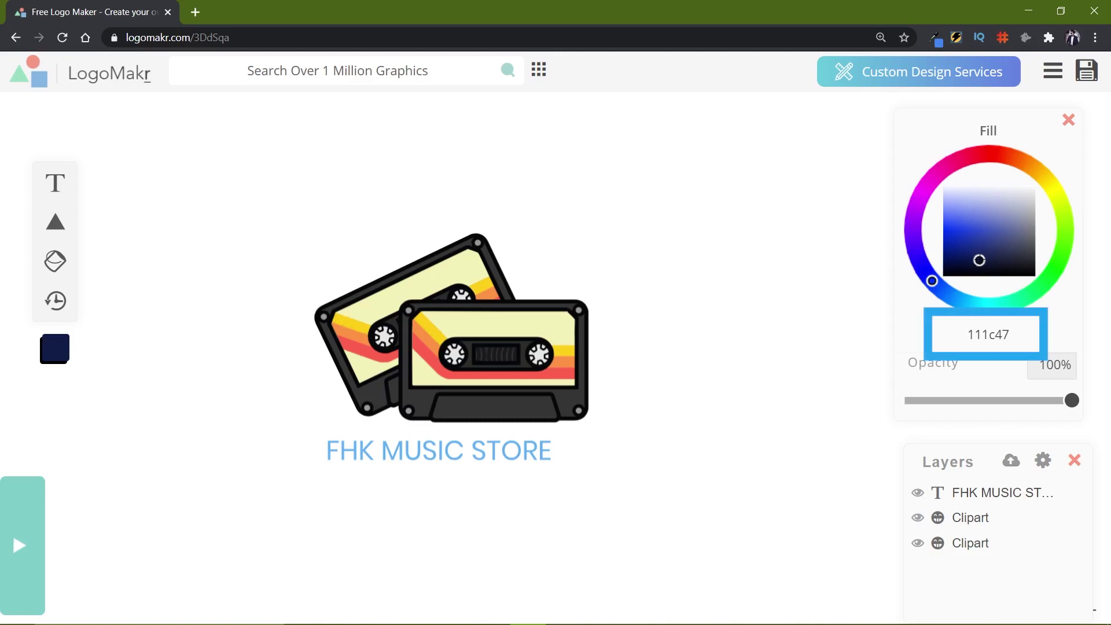
{"action": "left_click", "coordinate": [989, 334]}
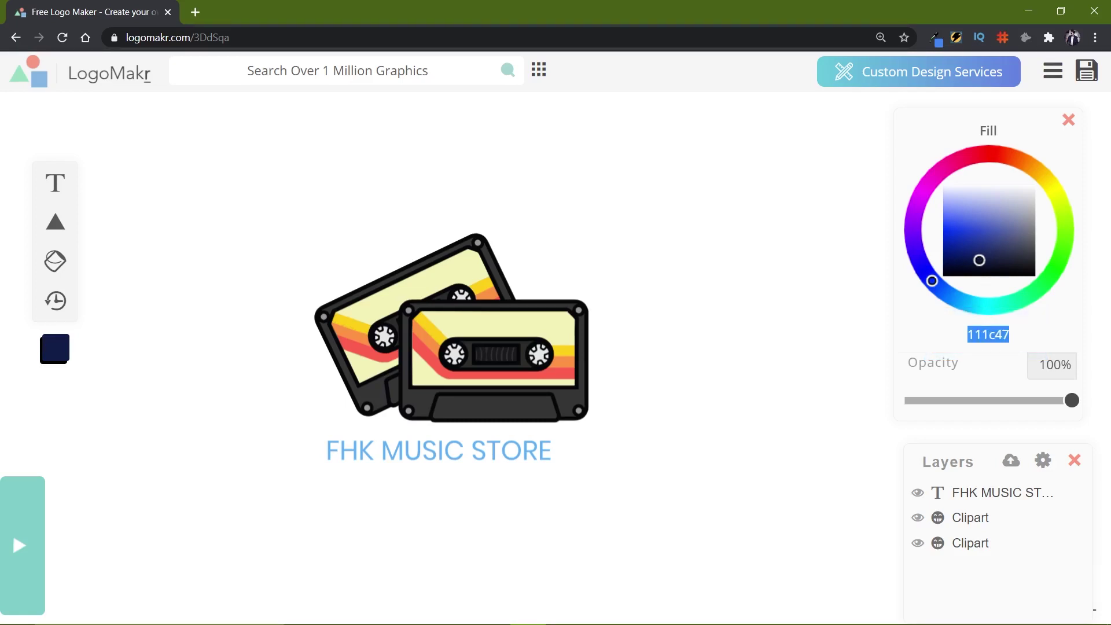
{"action": "left_click", "coordinate": [584, 463]}
Copy the dark grey color code 343434 from the front cassette's body and apply it as the FHK MUSIC STORE text's fill.
{"action": "left_click", "coordinate": [393, 333]}
{"action": "left_click", "coordinate": [495, 319]}
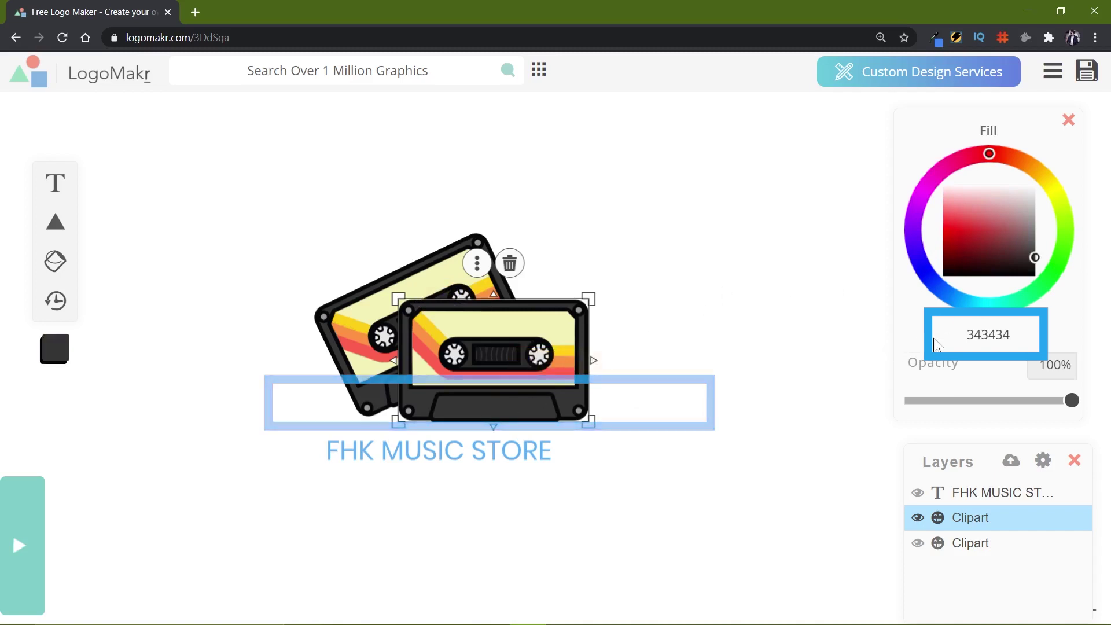
{"action": "left_click", "coordinate": [989, 335]}
{"action": "right_click", "coordinate": [989, 335]}
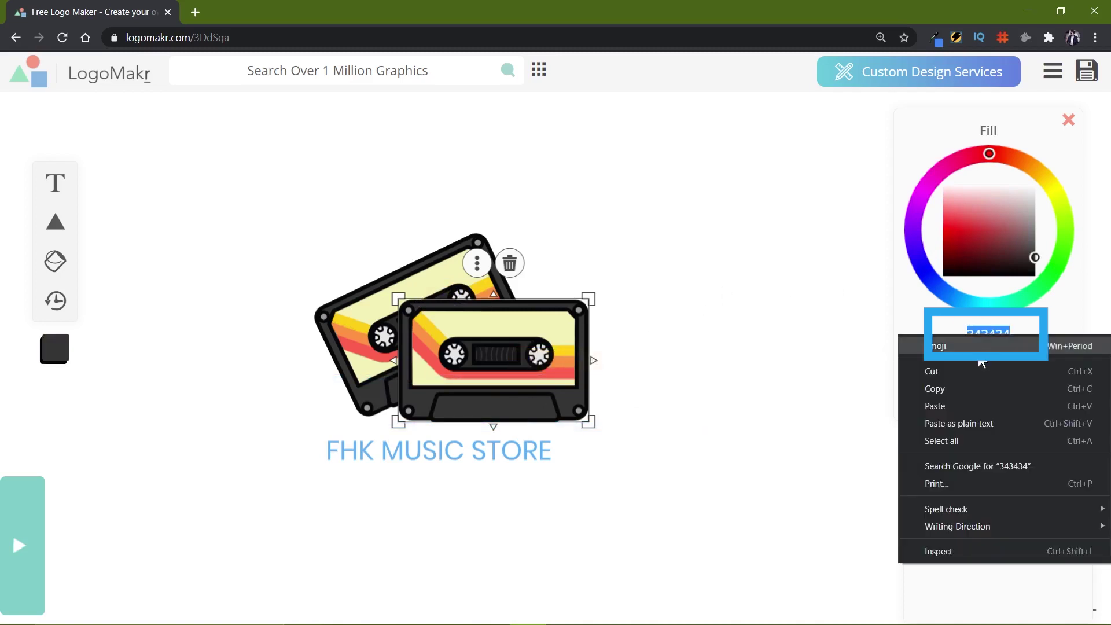
{"action": "left_click", "coordinate": [969, 390]}
{"action": "left_click", "coordinate": [454, 457]}
{"action": "double_click", "coordinate": [454, 457]}
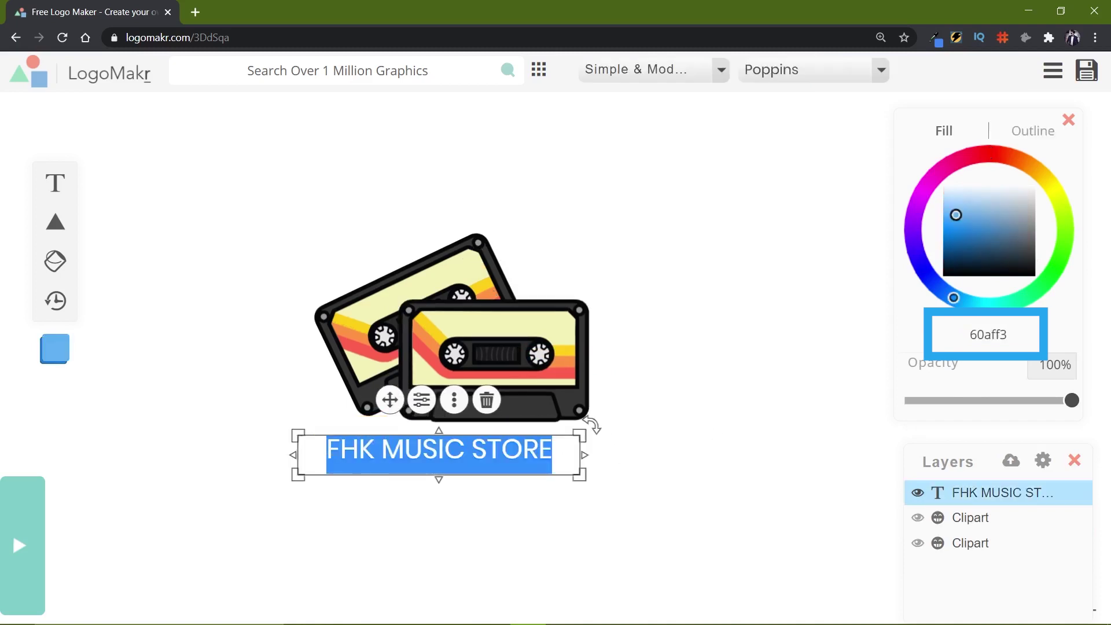
{"action": "left_click", "coordinate": [254, 439]}
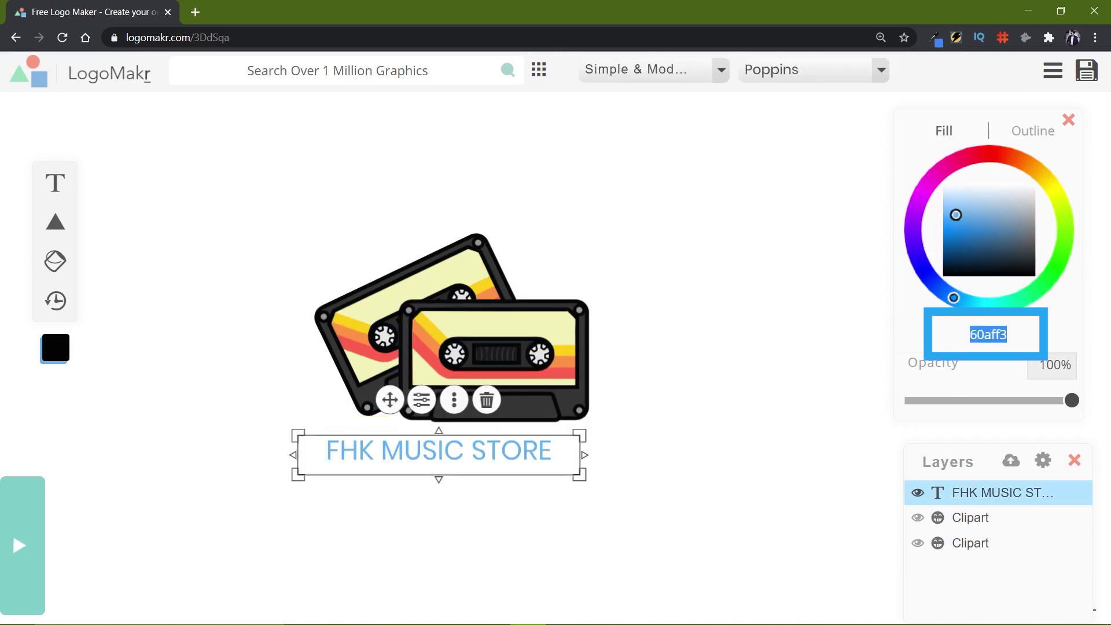
{"action": "key", "text": "ctrl+v"}
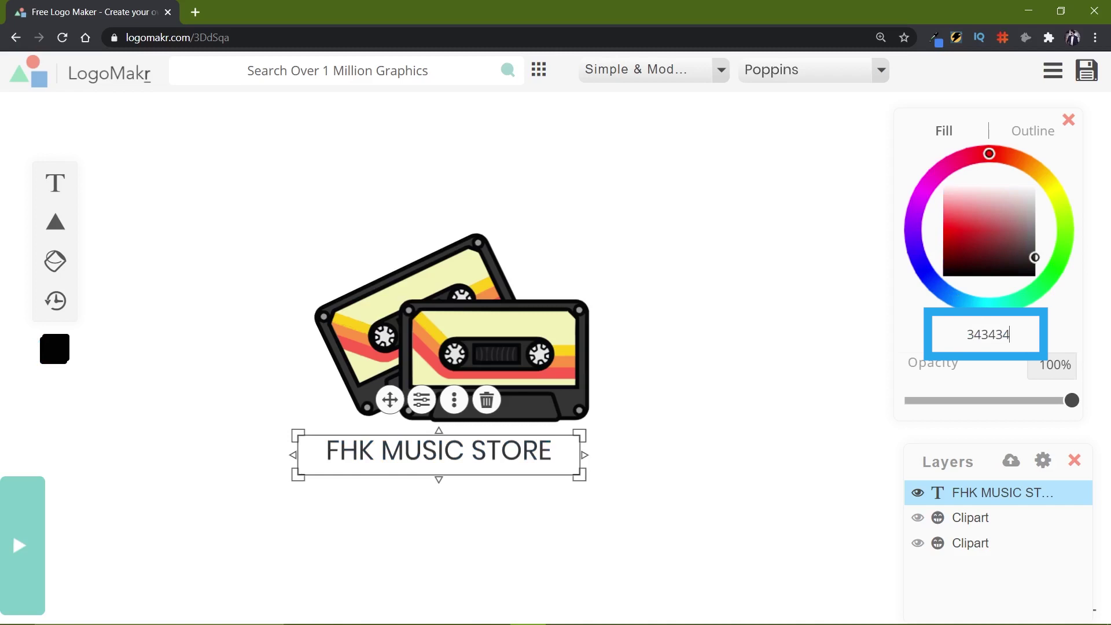
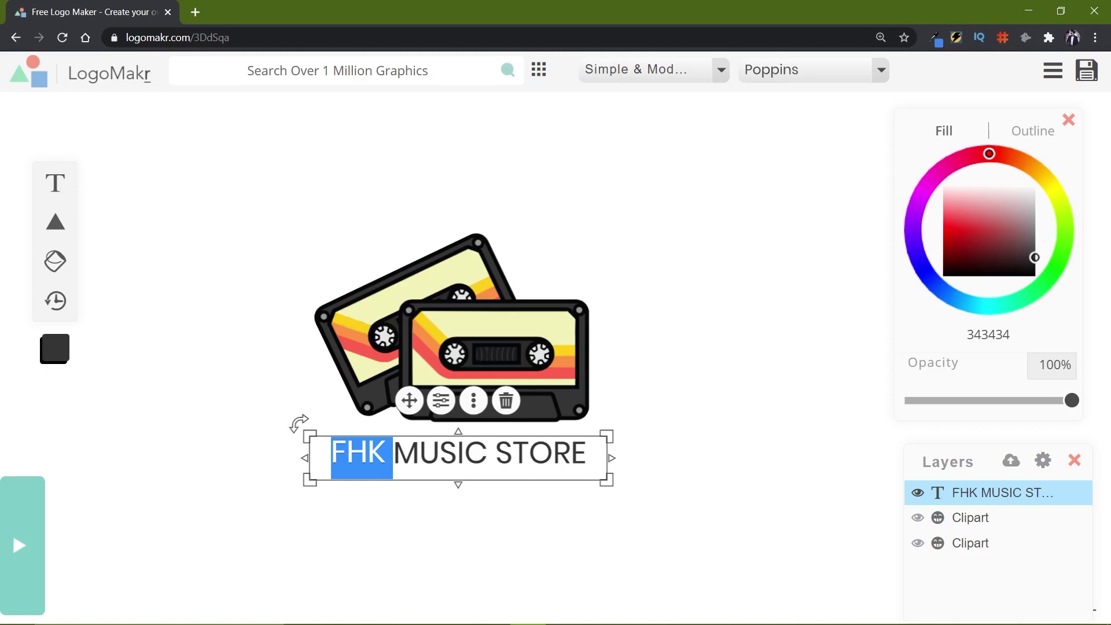
Duplicate the FHK MUSIC STORE text and place the copy directly beneath the original.
{"action": "left_click", "coordinate": [415, 493]}
{"action": "left_click", "coordinate": [429, 456]}
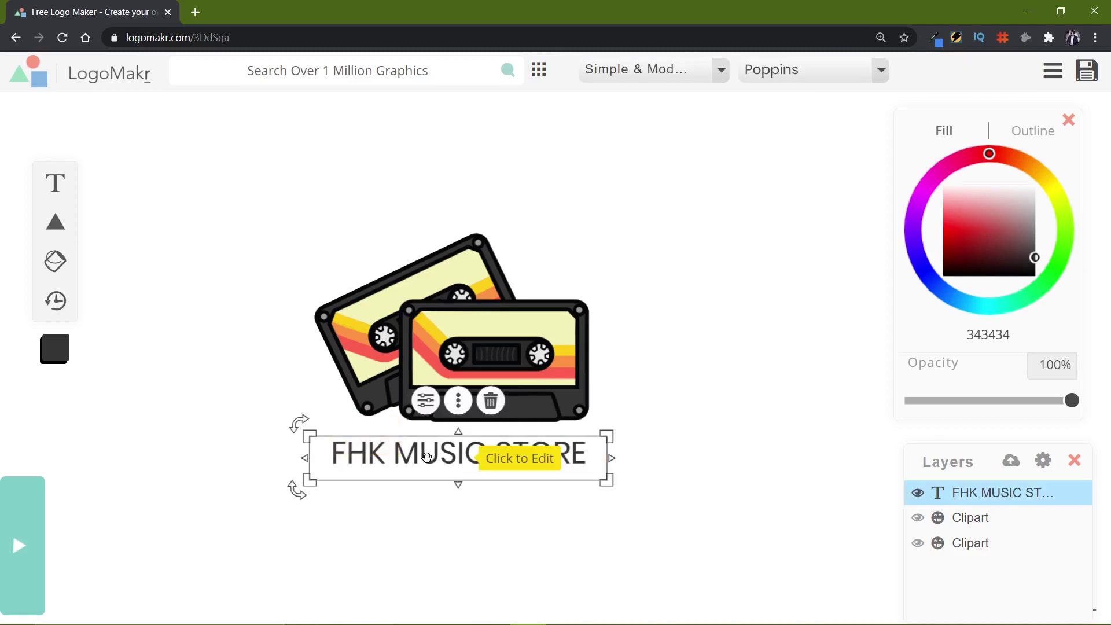
{"action": "key", "text": "ctrl+d"}
{"action": "left_click_drag", "start_coordinate": [427, 457], "coordinate": [442, 520]}
Remove FHK from the lower text copy so it reads MUSIC STORE.
{"action": "left_click", "coordinate": [409, 515]}
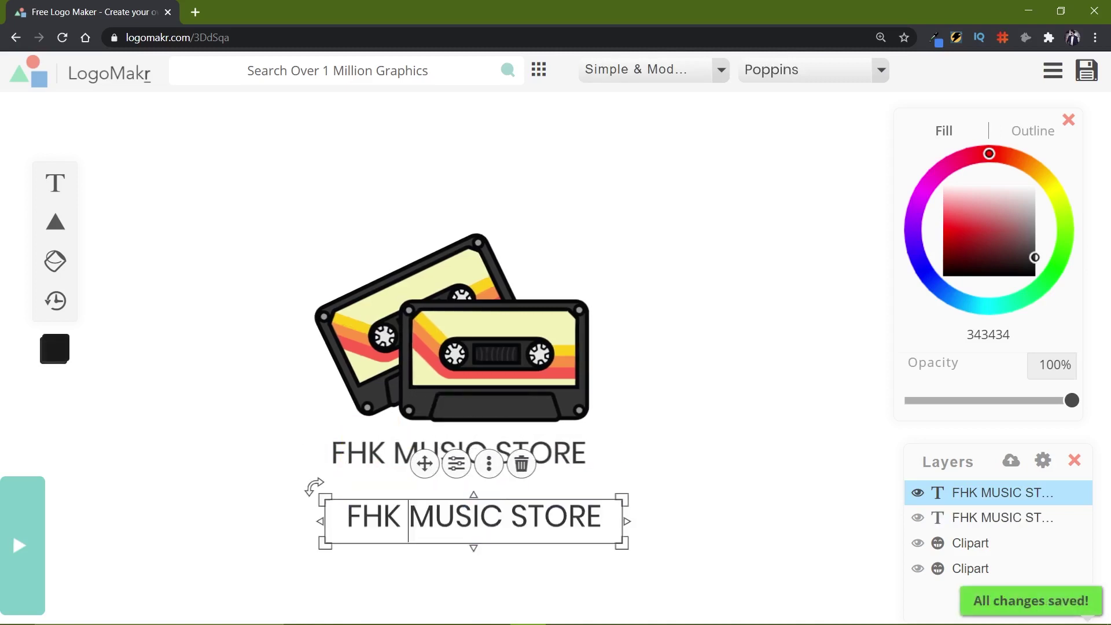
{"action": "key", "text": "BackSpace"}
{"action": "key", "text": "BackSpace"}
{"action": "key", "text": "BackSpace"}
{"action": "key", "text": "BackSpace"}
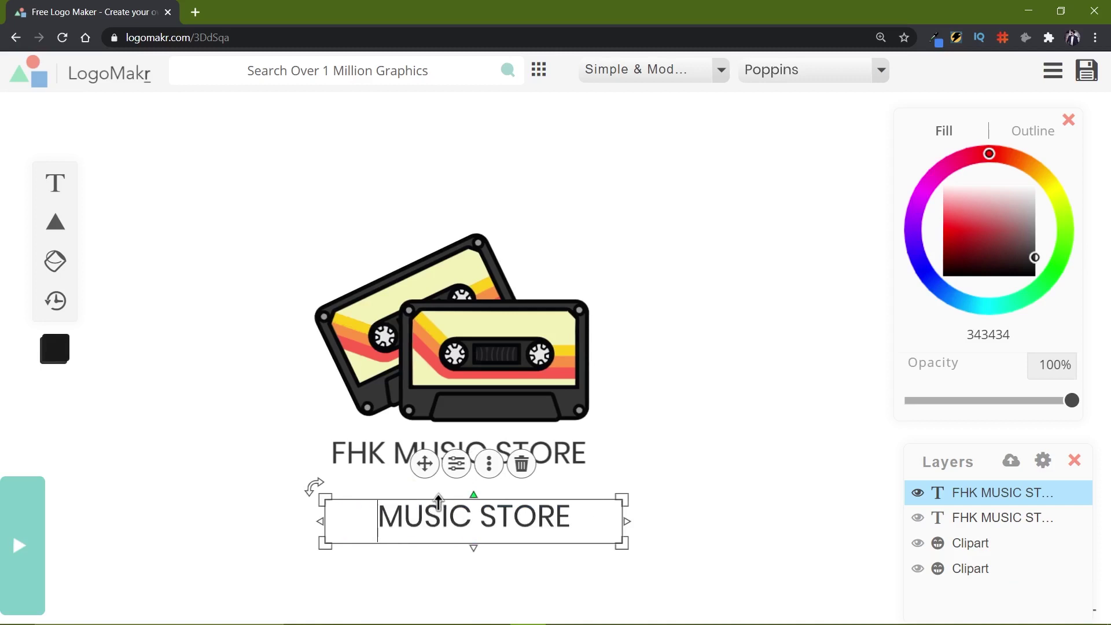
Delete MUSIC STORE from the upper text so it reads only FHK.
{"action": "left_click", "coordinate": [590, 450]}
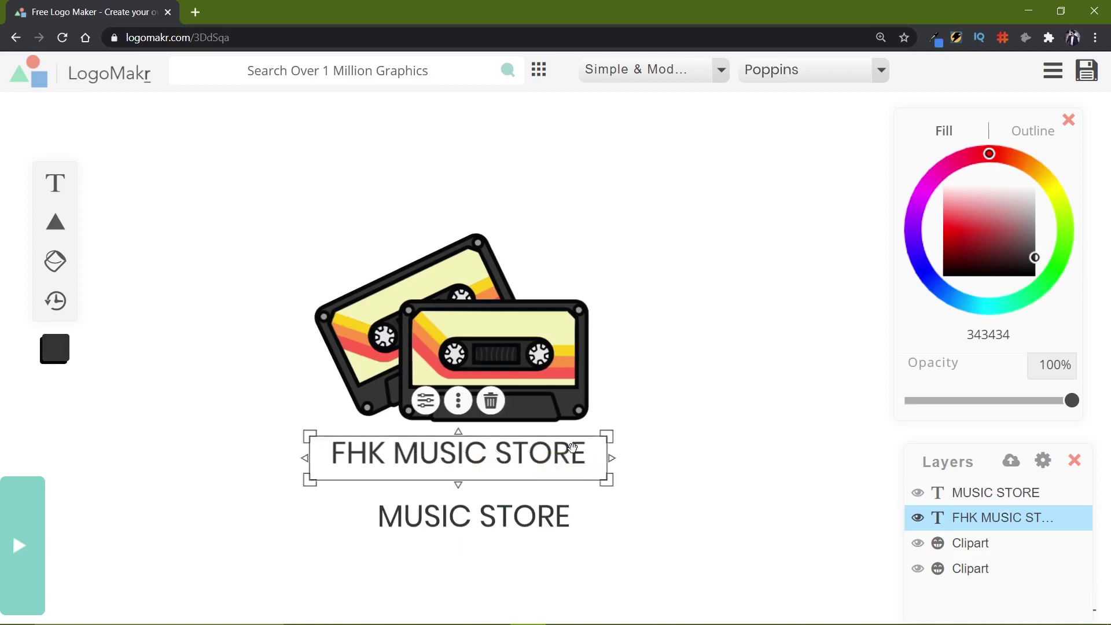
{"action": "left_click", "coordinate": [480, 454]}
{"action": "left_click", "coordinate": [393, 454]}
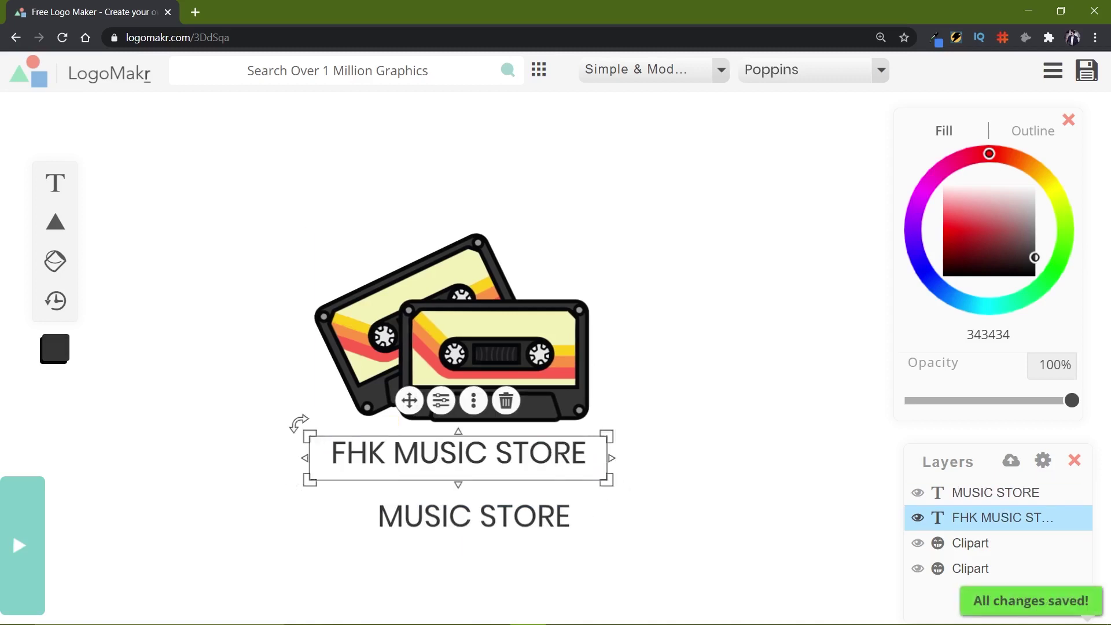
{"action": "key", "text": "Delete"}
{"action": "key", "text": "Delete"}
{"action": "key", "text": "Delete"}
{"action": "key", "text": "Delete"}
{"action": "key", "text": "Delete"}
{"action": "key", "text": "Delete"}
{"action": "key", "text": "Delete"}
{"action": "key", "text": "Delete"}
{"action": "key", "text": "Delete"}
{"action": "key", "text": "Delete"}
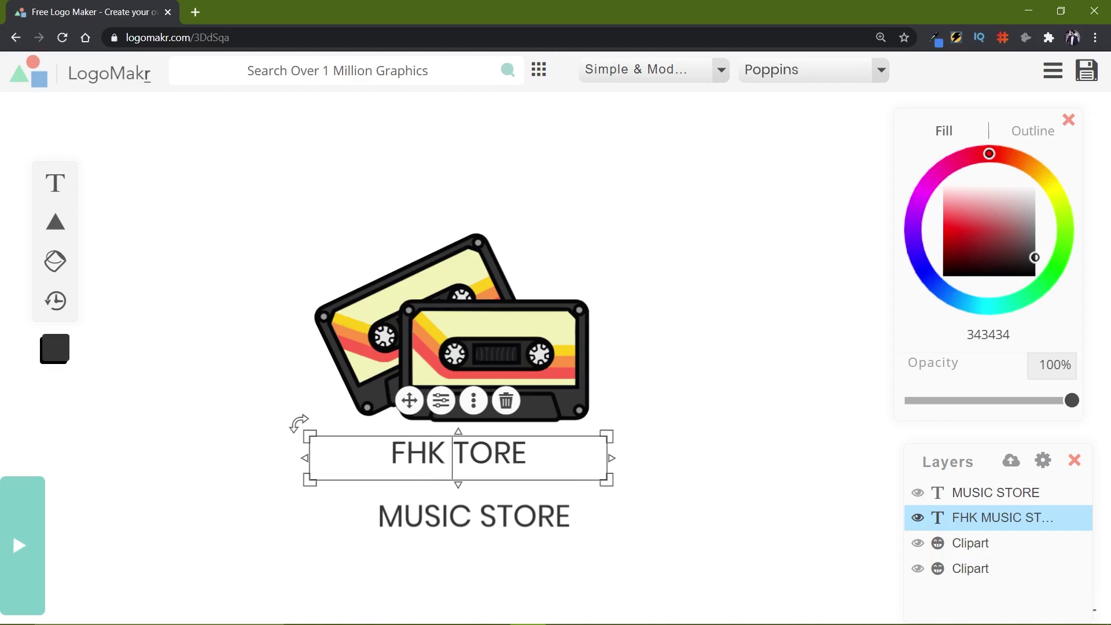
{"action": "key", "text": "BackSpace"}
{"action": "key", "text": "Delete"}
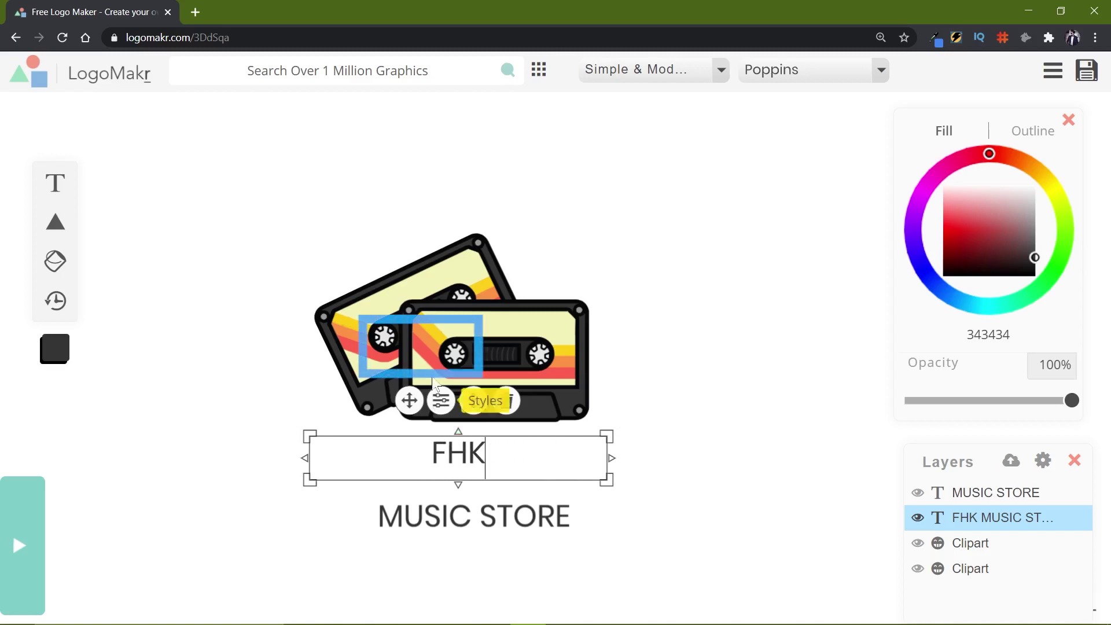
Copy the red color code fe614f from the front cassette's stripe and apply it as the FHK text's fill.
{"action": "left_click", "coordinate": [423, 351]}
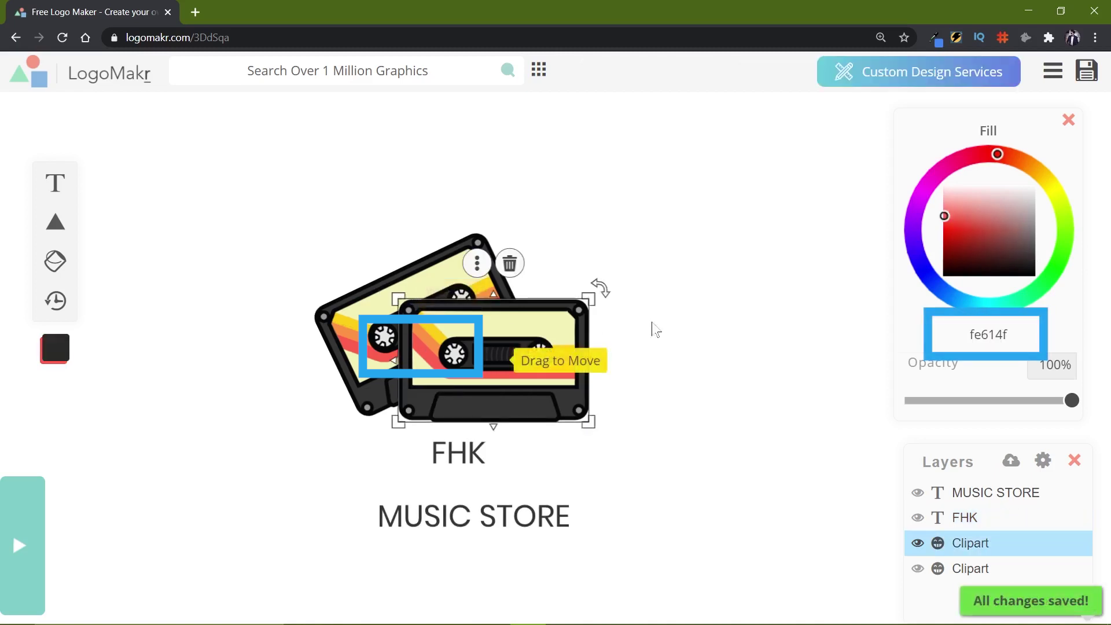
{"action": "double_click", "coordinate": [988, 335]}
{"action": "key", "text": "ctrl+c"}
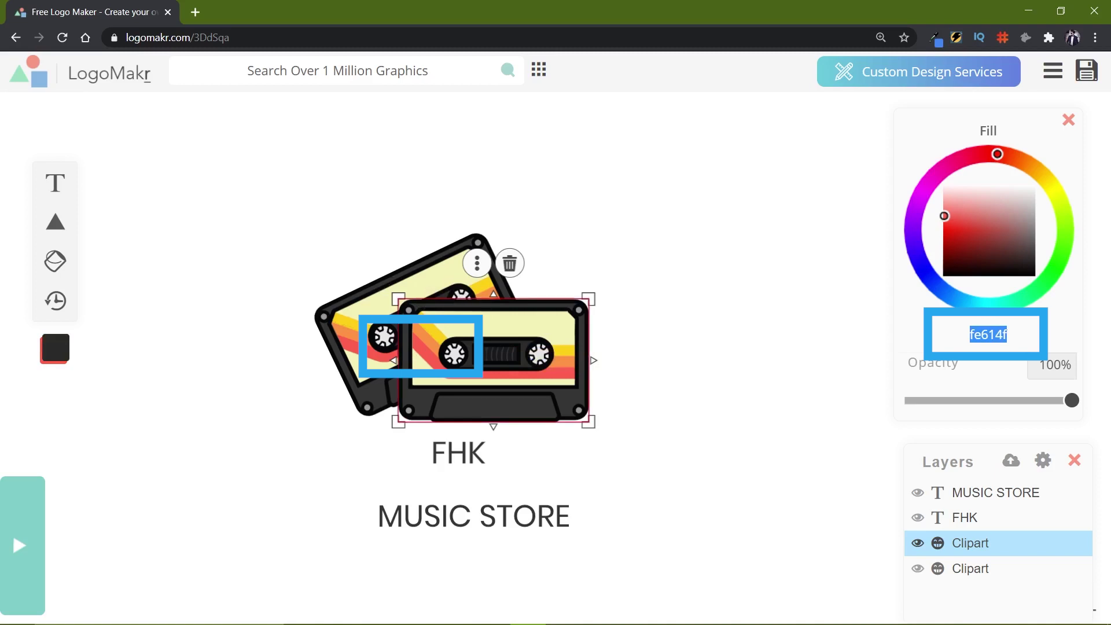
{"action": "left_click", "coordinate": [480, 457]}
{"action": "left_click", "coordinate": [480, 458]}
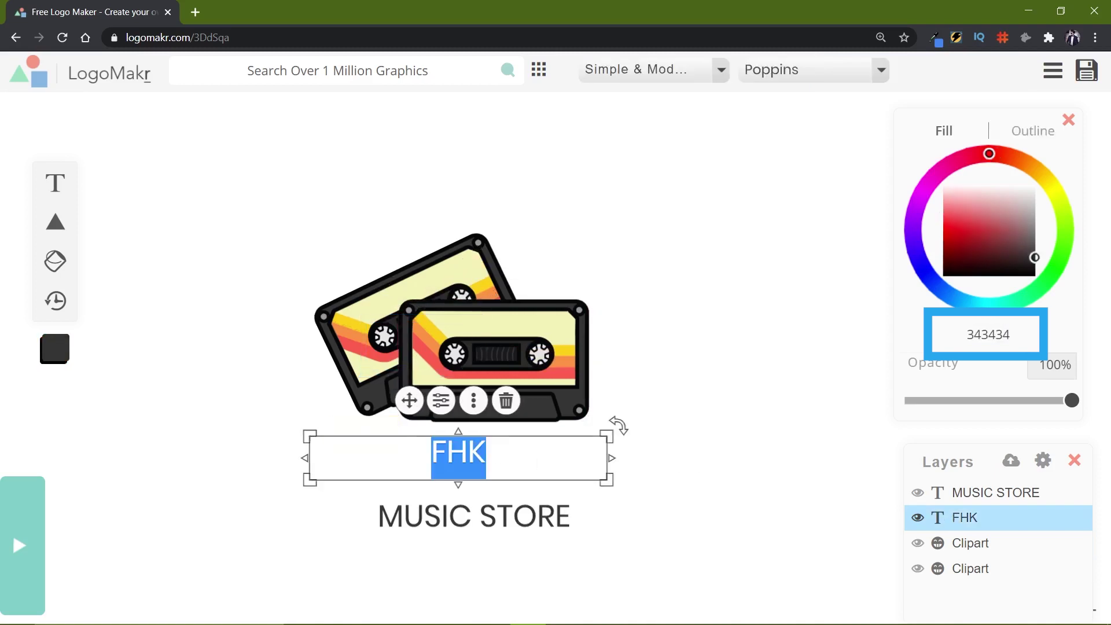
{"action": "double_click", "coordinate": [989, 334]}
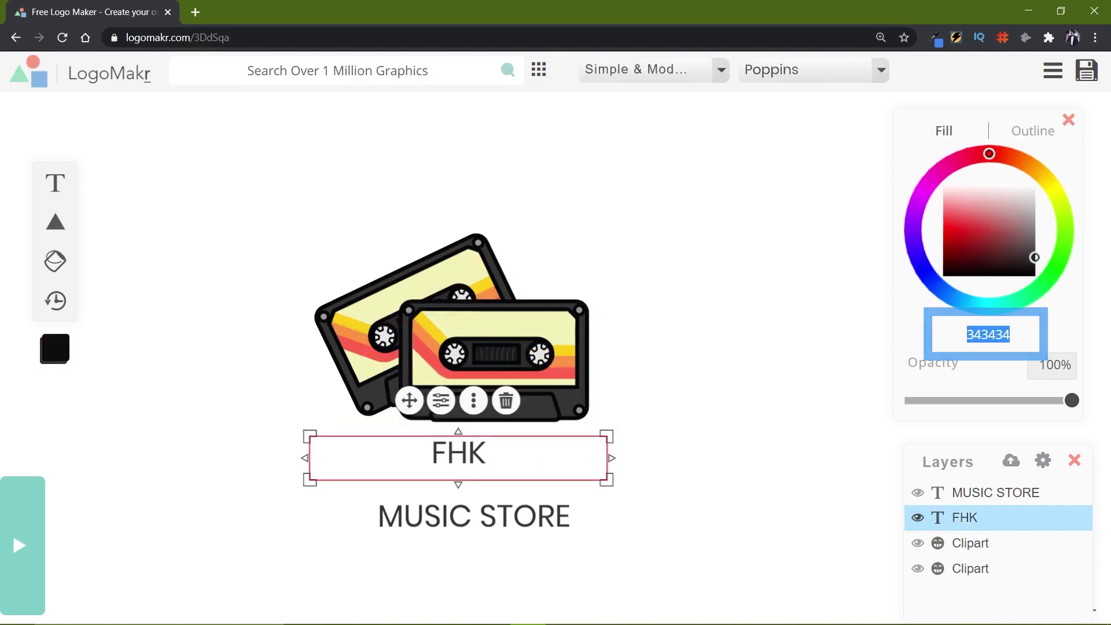
{"action": "key", "text": "ctrl+v"}
{"action": "left_click", "coordinate": [761, 392]}
Narrow the FHK and MUSIC STORE text boxes to their wording and place MUSIC STORE on the same line right of FHK.
{"action": "left_click", "coordinate": [534, 456]}
{"action": "left_click_drag", "start_coordinate": [611, 458], "coordinate": [386, 459]}
{"action": "left_click", "coordinate": [413, 512]}
{"action": "left_click_drag", "start_coordinate": [477, 526], "coordinate": [548, 463]}
{"action": "left_click_drag", "start_coordinate": [395, 463], "coordinate": [473, 457]}
{"action": "left_click_drag", "start_coordinate": [642, 457], "coordinate": [522, 458]}
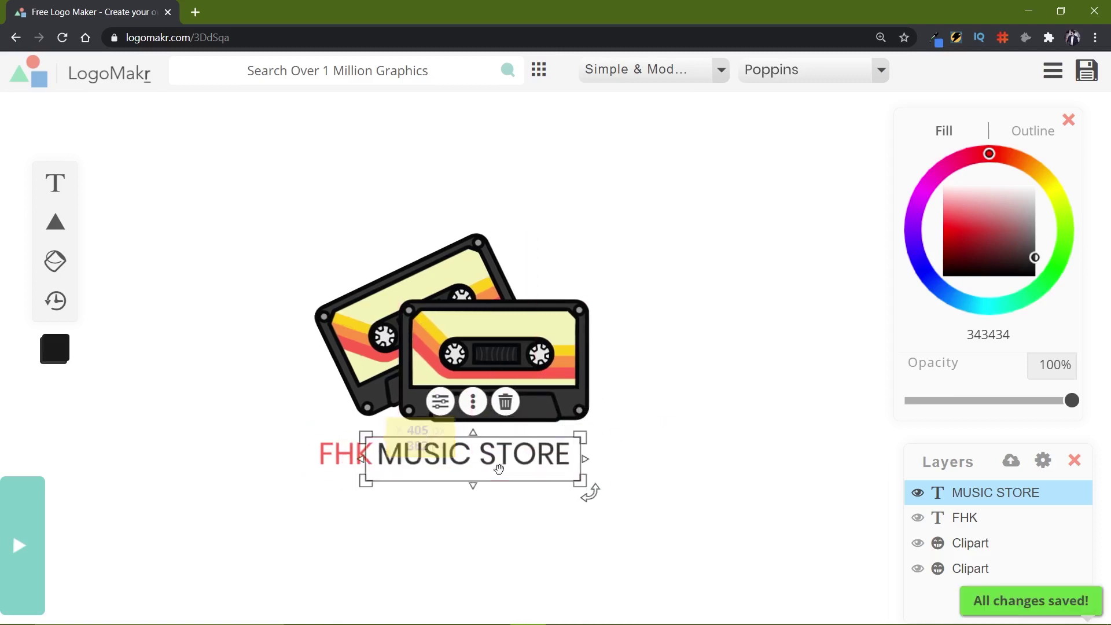
Shift FHK and MUSIC STORE together slightly right, keeping them side by side under the cassettes.
{"action": "left_click", "coordinate": [516, 526]}
{"action": "left_click", "coordinate": [345, 459]}
{"action": "left_click_drag", "start_coordinate": [255, 431], "coordinate": [533, 484]}
{"action": "left_click_drag", "start_coordinate": [368, 464], "coordinate": [377, 464]}
{"action": "left_click", "coordinate": [612, 461]}
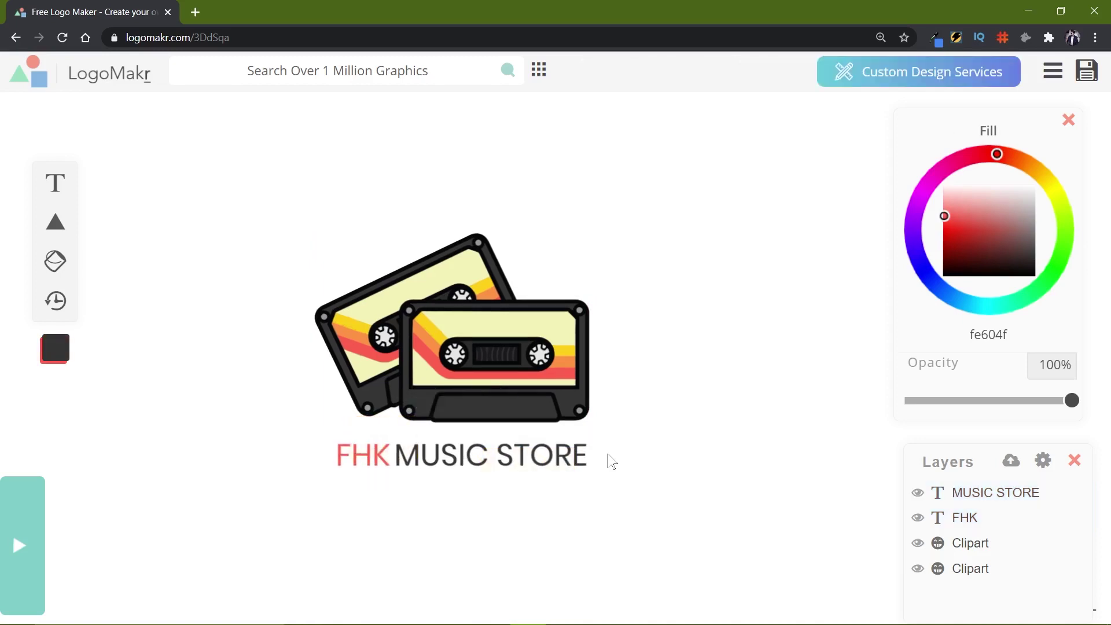
Select both text pieces together, enlarge them slightly and nudge them down to center beneath the cassettes.
{"action": "left_click", "coordinate": [594, 455]}
{"action": "left_click_drag", "start_coordinate": [642, 502], "coordinate": [320, 432]}
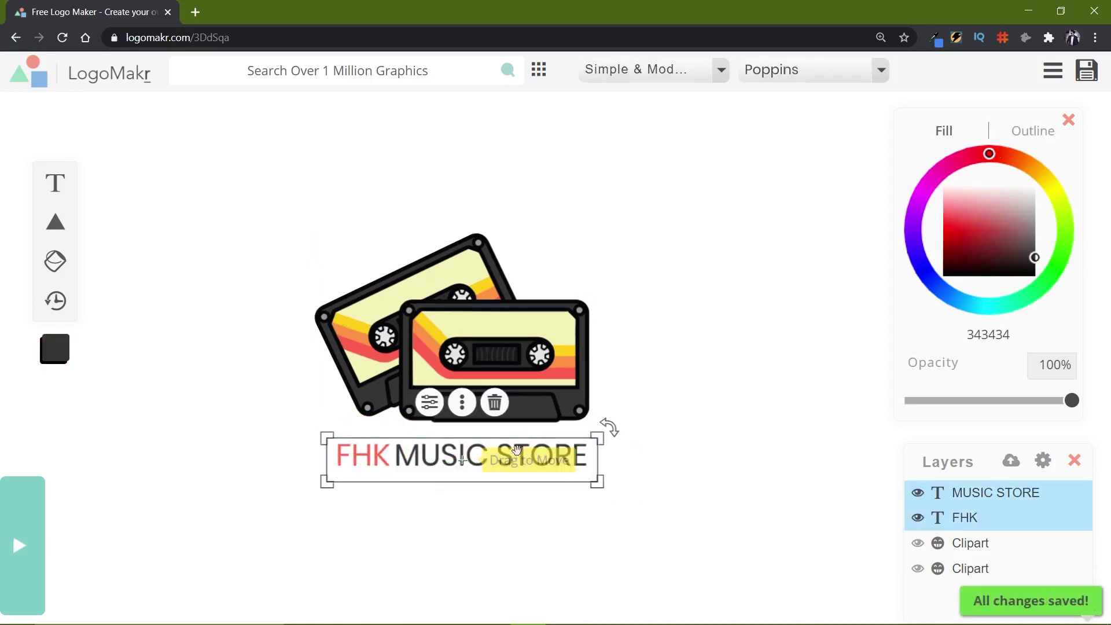
{"action": "left_click_drag", "start_coordinate": [605, 448], "coordinate": [628, 433]}
{"action": "left_click_drag", "start_coordinate": [482, 455], "coordinate": [483, 462]}
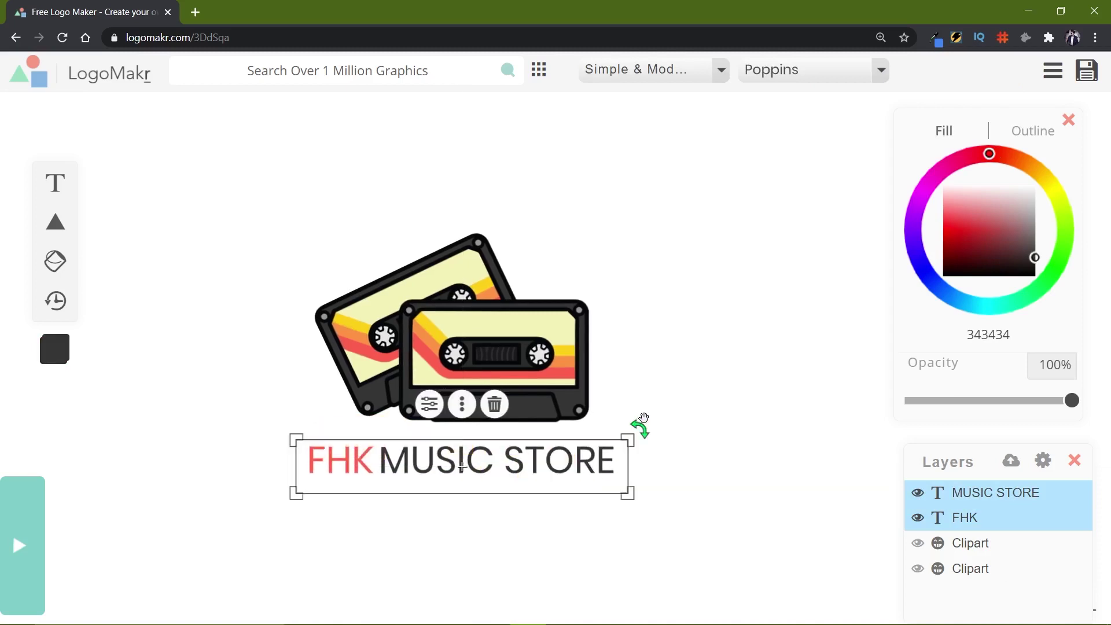
{"action": "left_click", "coordinate": [690, 402]}
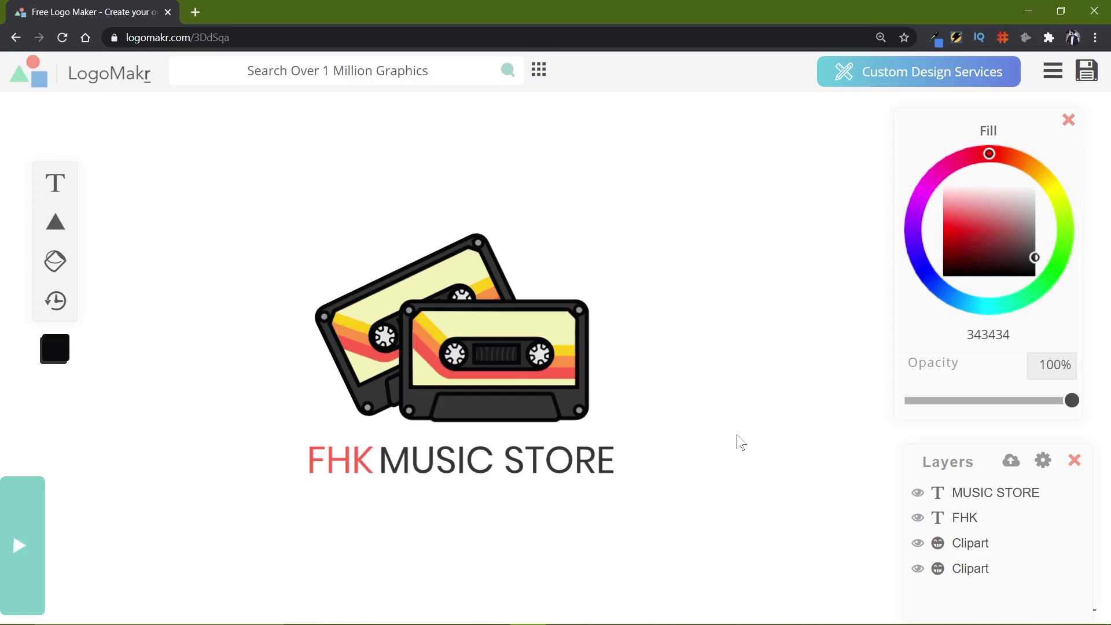
Move FHK and MUSIC STORE together above the cassettes and enlarge them well beyond the cassettes' width.
{"action": "left_click_drag", "start_coordinate": [669, 516], "coordinate": [211, 173]}
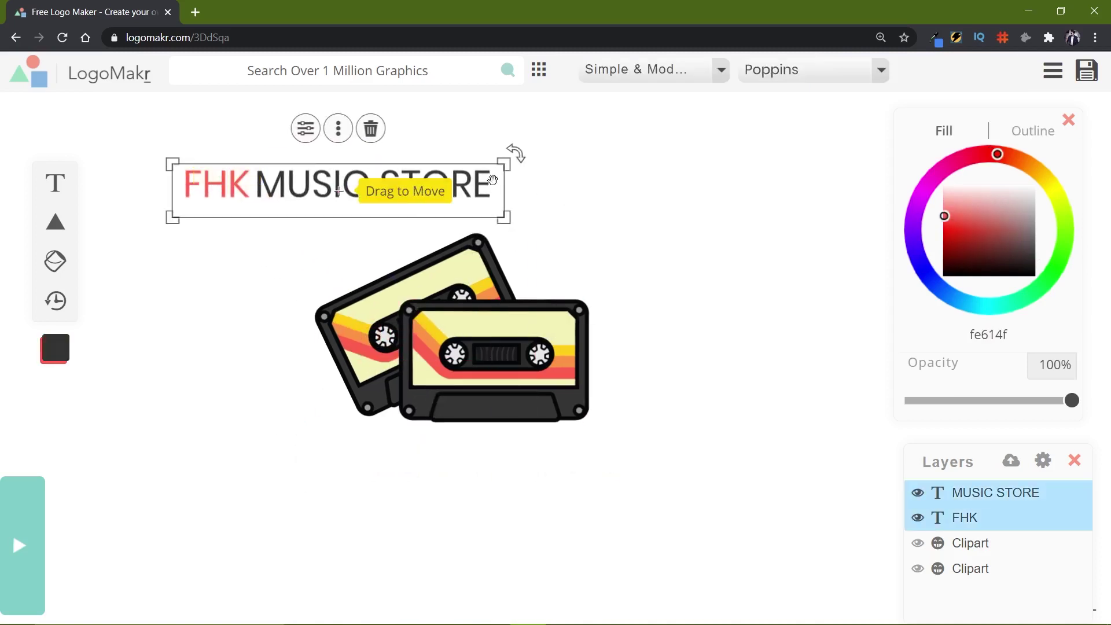
{"action": "left_click_drag", "start_coordinate": [513, 162], "coordinate": [577, 151]}
{"action": "left_click_drag", "start_coordinate": [420, 185], "coordinate": [438, 184]}
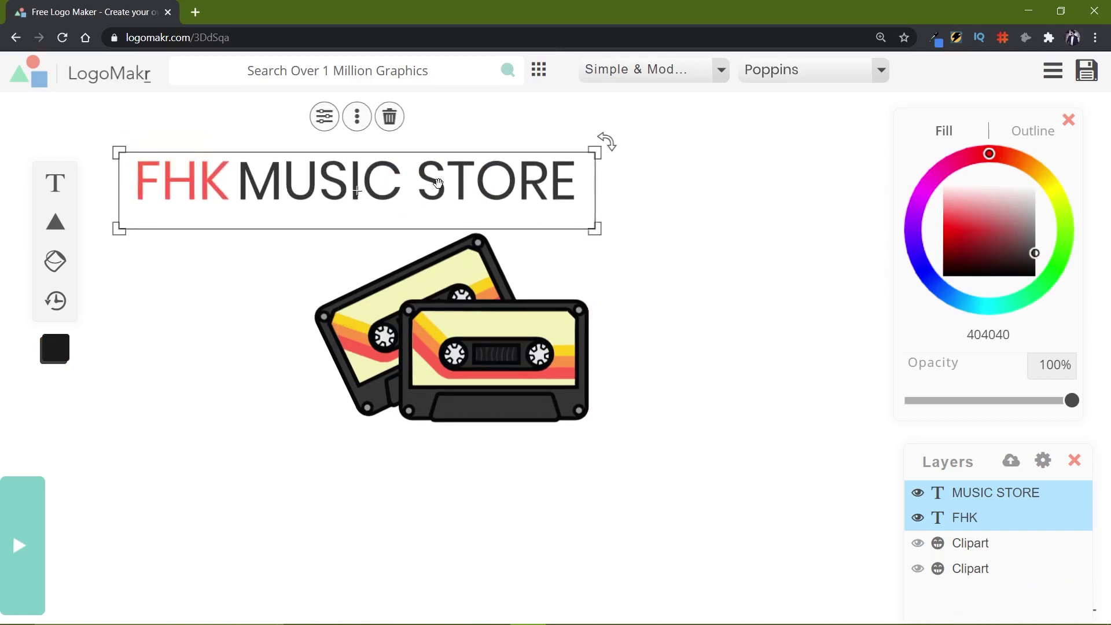
Duplicate the FHK text twice, placing one copy just below the original and the other well below it, beneath cassette level.
{"action": "left_click", "coordinate": [212, 187]}
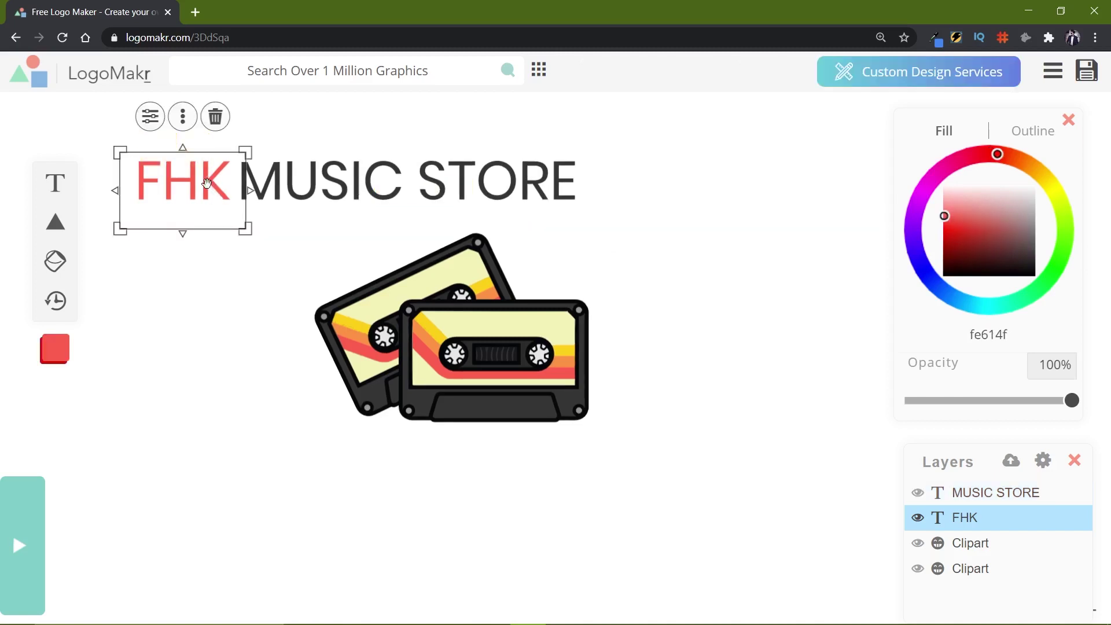
{"action": "double_click", "coordinate": [212, 187]}
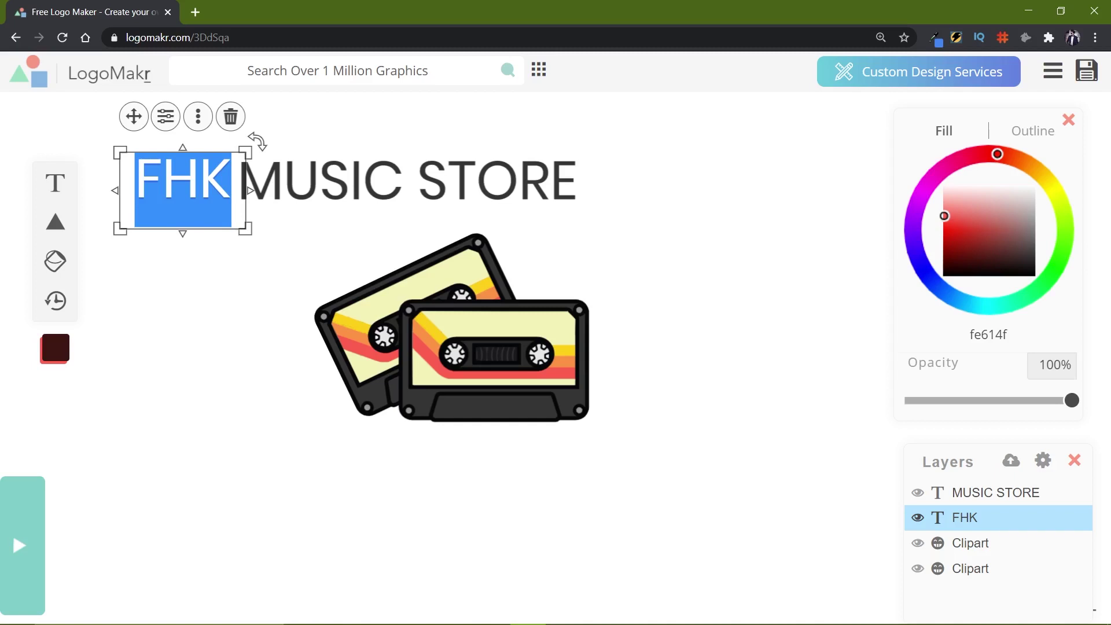
{"action": "left_click", "coordinate": [255, 290]}
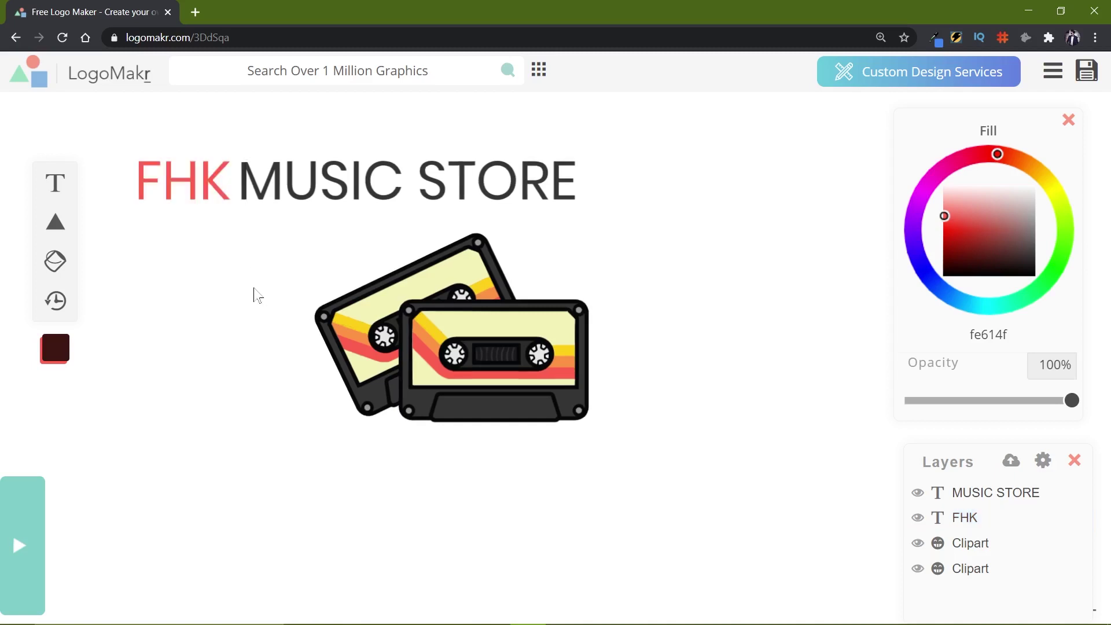
{"action": "key", "text": "ctrl+v"}
{"action": "left_click_drag", "start_coordinate": [221, 201], "coordinate": [220, 264]}
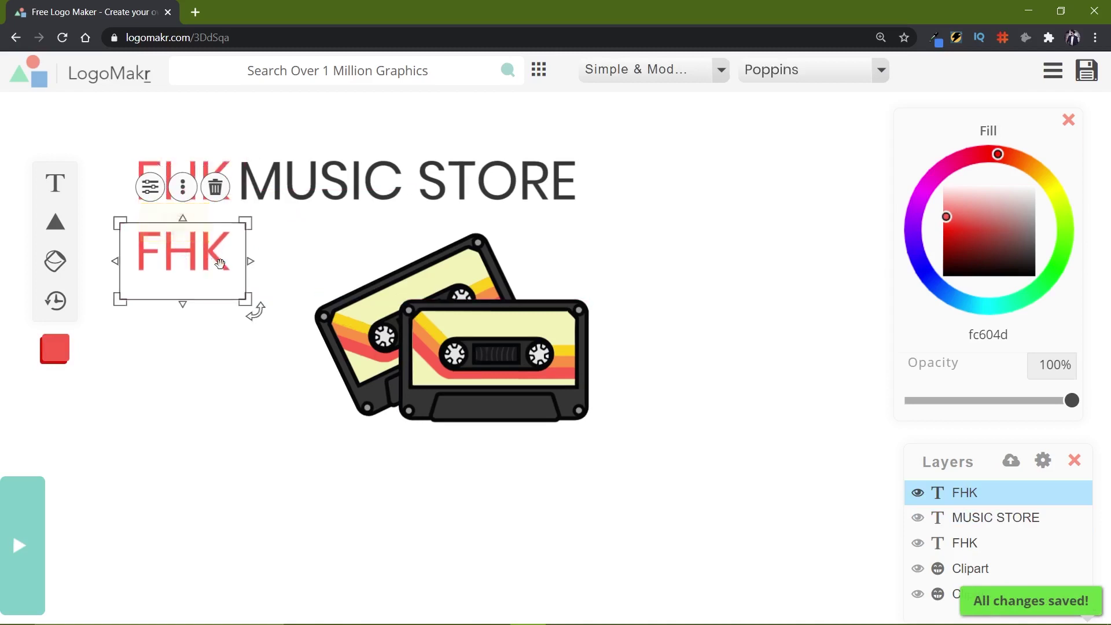
{"action": "key", "text": "ctrl+v"}
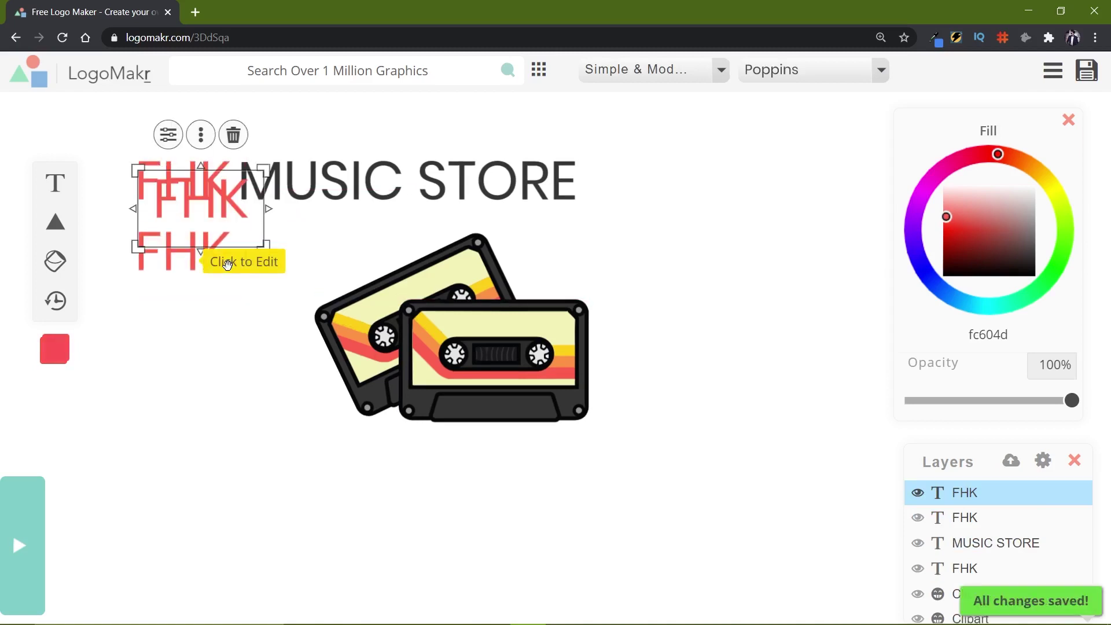
{"action": "left_click_drag", "start_coordinate": [223, 241], "coordinate": [203, 562]}
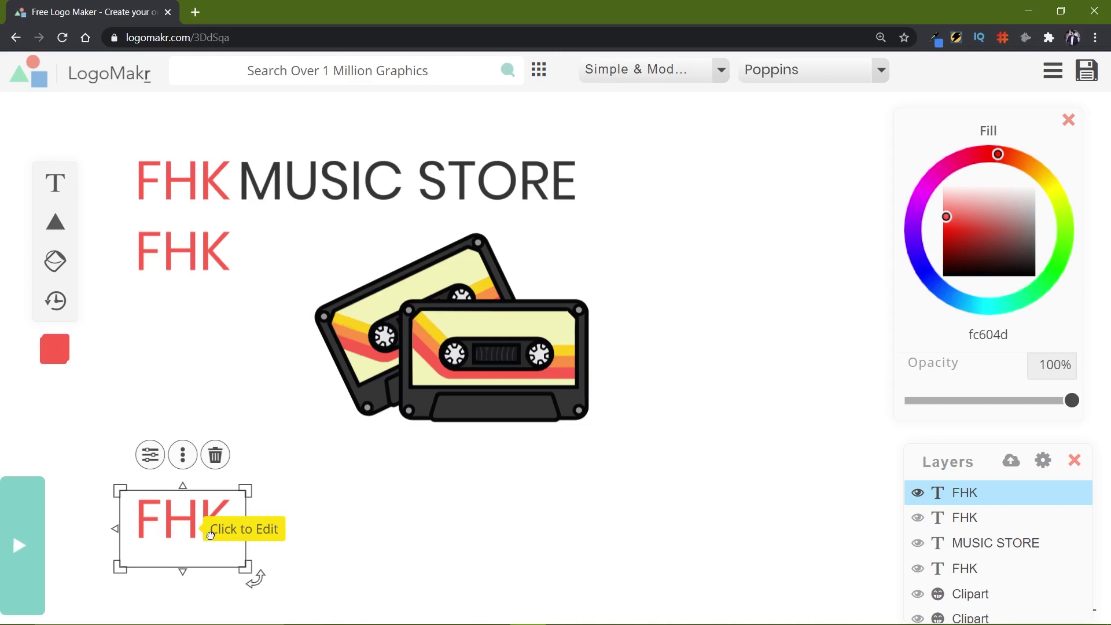
Shorten the lowest FHK copy to the letter F and place it horizontally mirrored beneath the cassettes.
{"action": "left_click", "coordinate": [210, 534]}
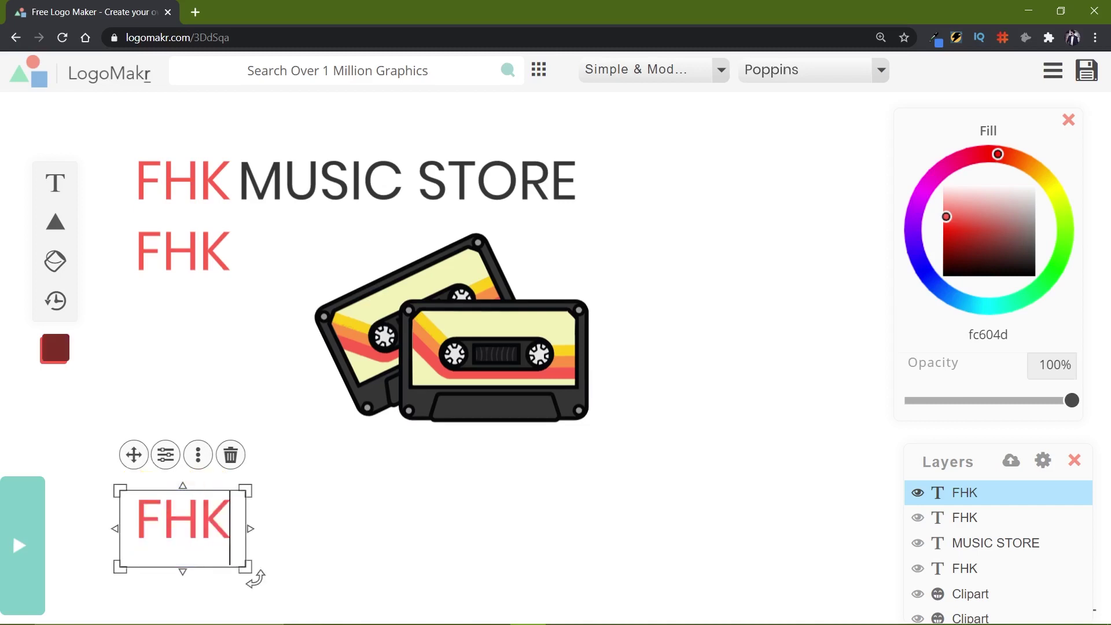
{"action": "key", "text": "BackSpace"}
{"action": "key", "text": "BackSpace"}
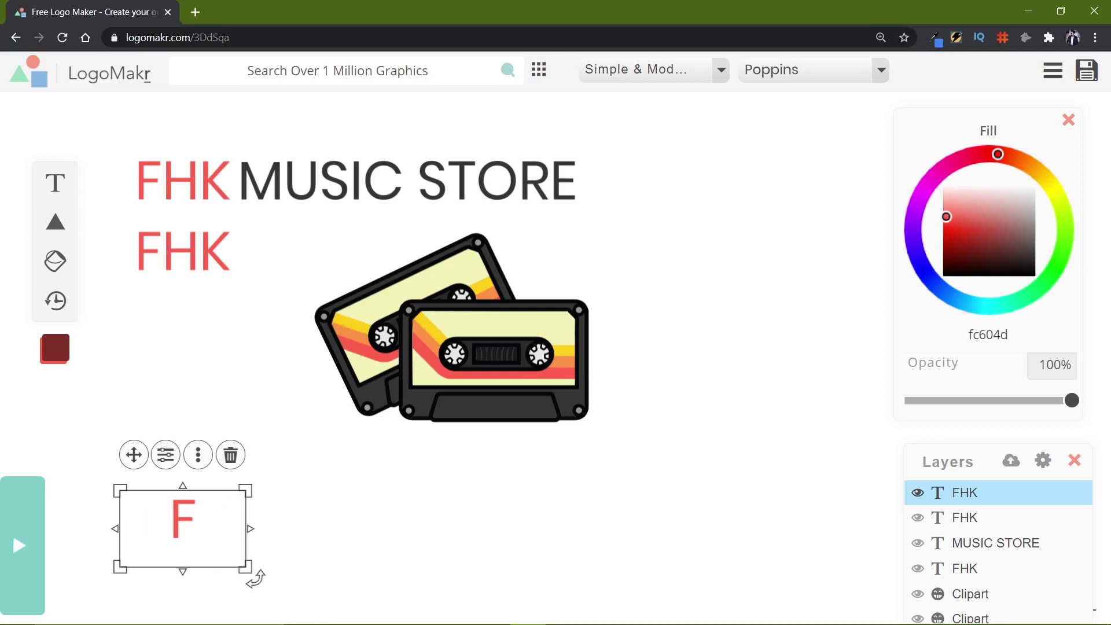
{"action": "left_click", "coordinate": [284, 547]}
{"action": "left_click", "coordinate": [217, 515]}
{"action": "left_click_drag", "start_coordinate": [217, 515], "coordinate": [466, 512]}
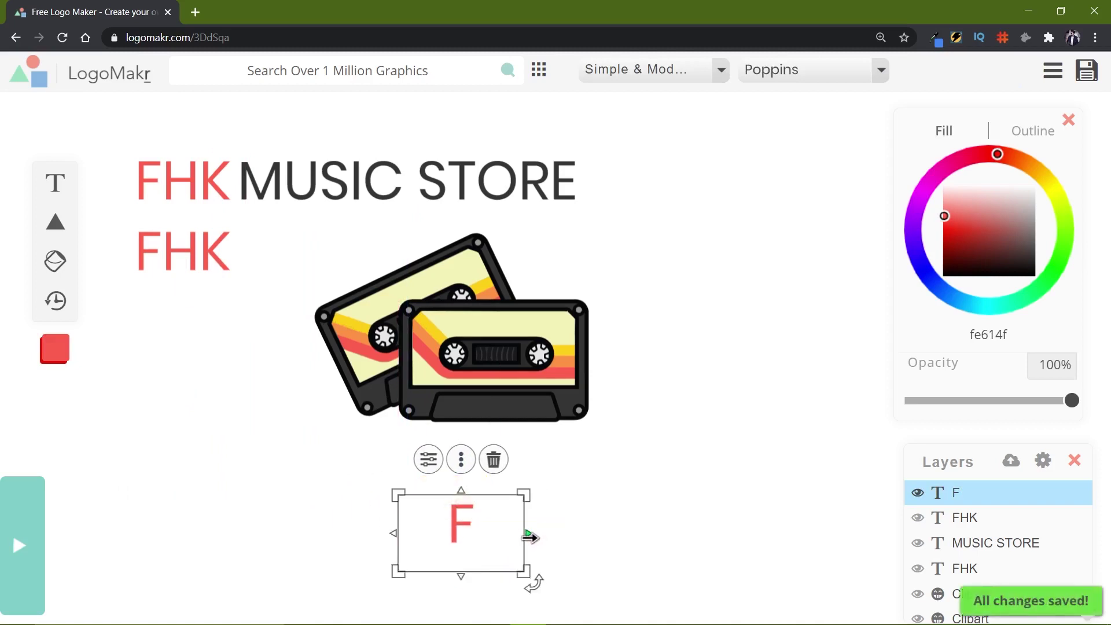
{"action": "left_click_drag", "start_coordinate": [530, 538], "coordinate": [277, 548]}
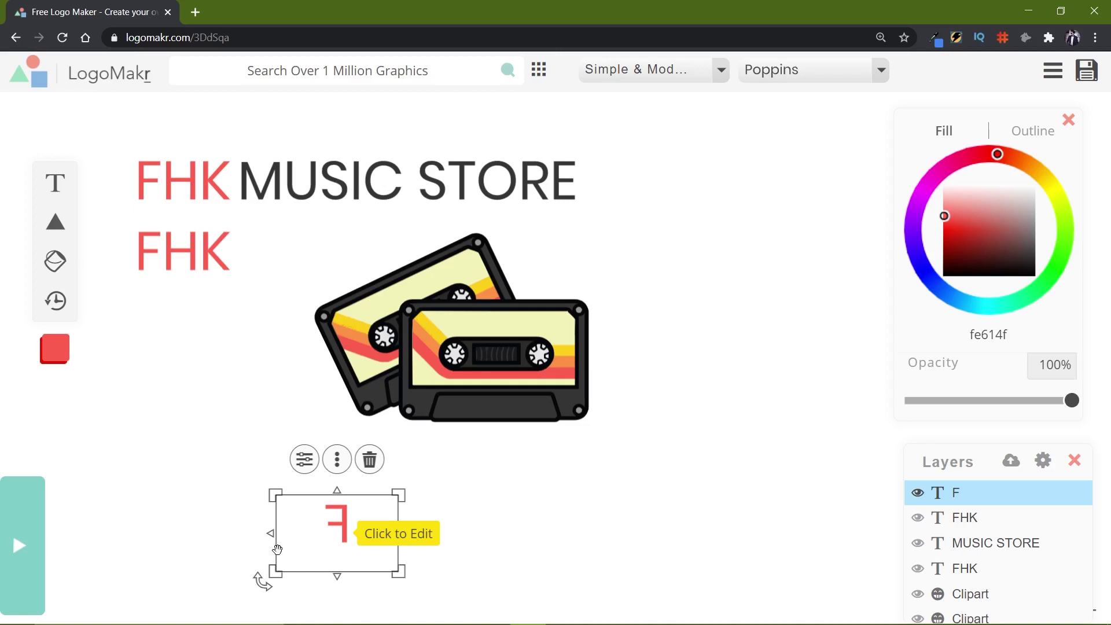
Move the original FHK down beside the mirrored F and reduce its wording to the letter H.
{"action": "left_click", "coordinate": [181, 177]}
{"action": "left_click_drag", "start_coordinate": [181, 177], "coordinate": [429, 516]}
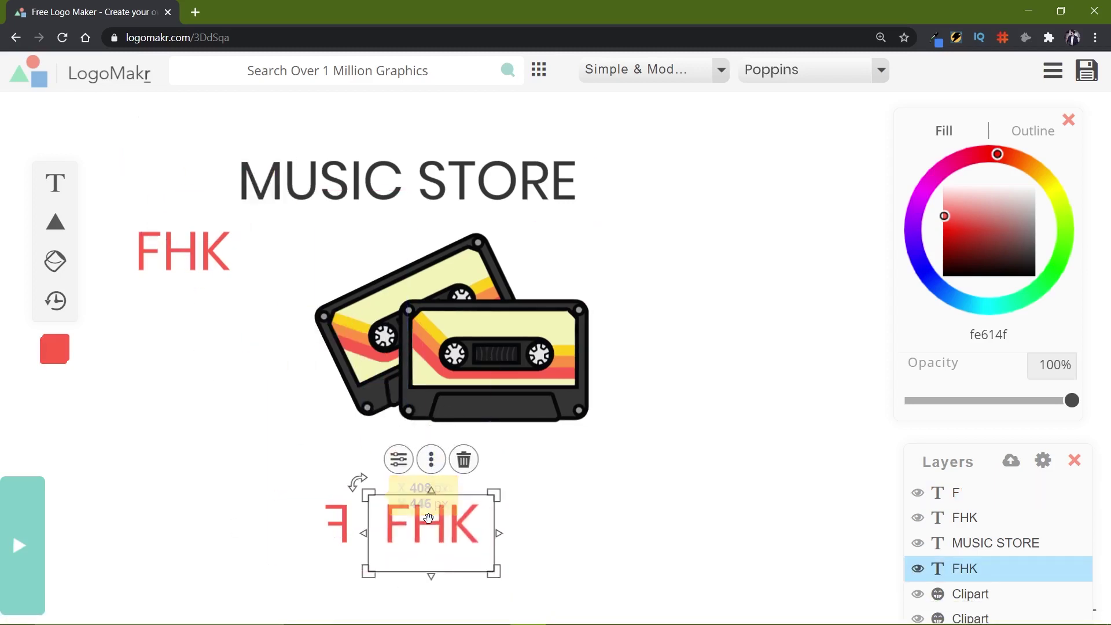
{"action": "left_click", "coordinate": [428, 517]}
{"action": "key", "text": "Right"}
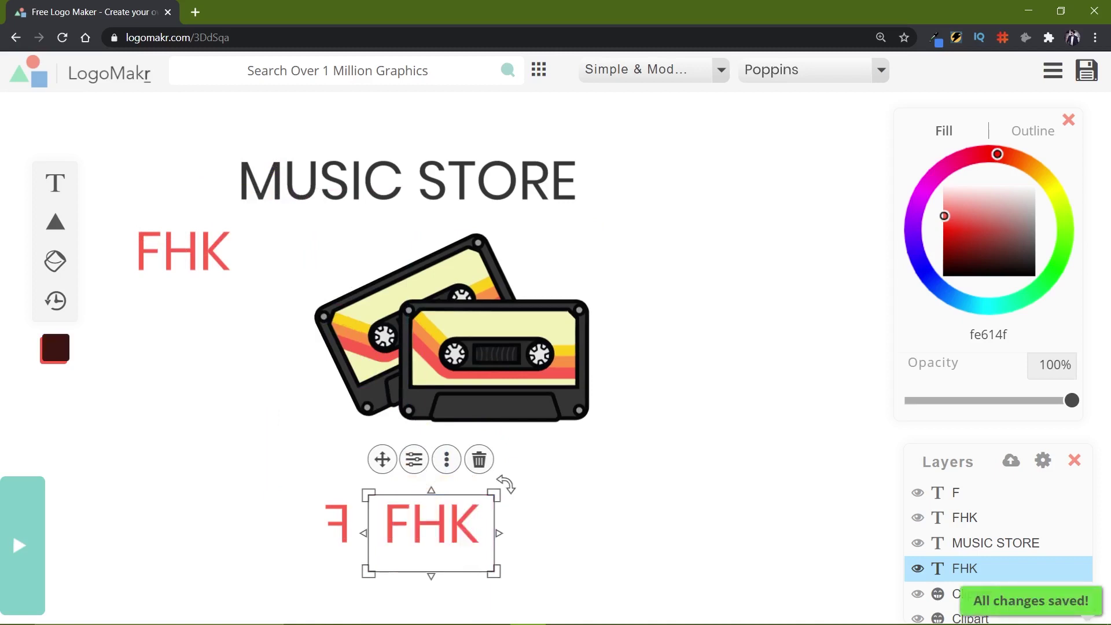
{"action": "key", "text": "BackSpace"}
{"action": "key", "text": "Left"}
{"action": "key", "text": "BackSpace"}
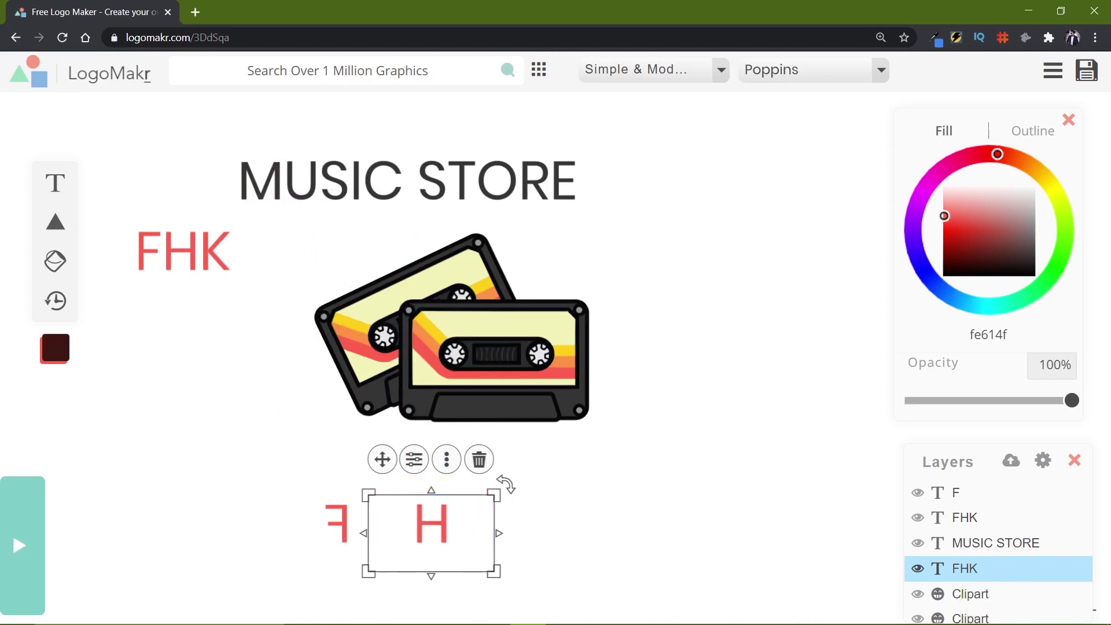
Move the H left until it sits directly against the mirrored F.
{"action": "left_click", "coordinate": [593, 524]}
{"action": "left_click_drag", "start_coordinate": [433, 524], "coordinate": [391, 534]}
{"action": "left_click", "coordinate": [519, 519]}
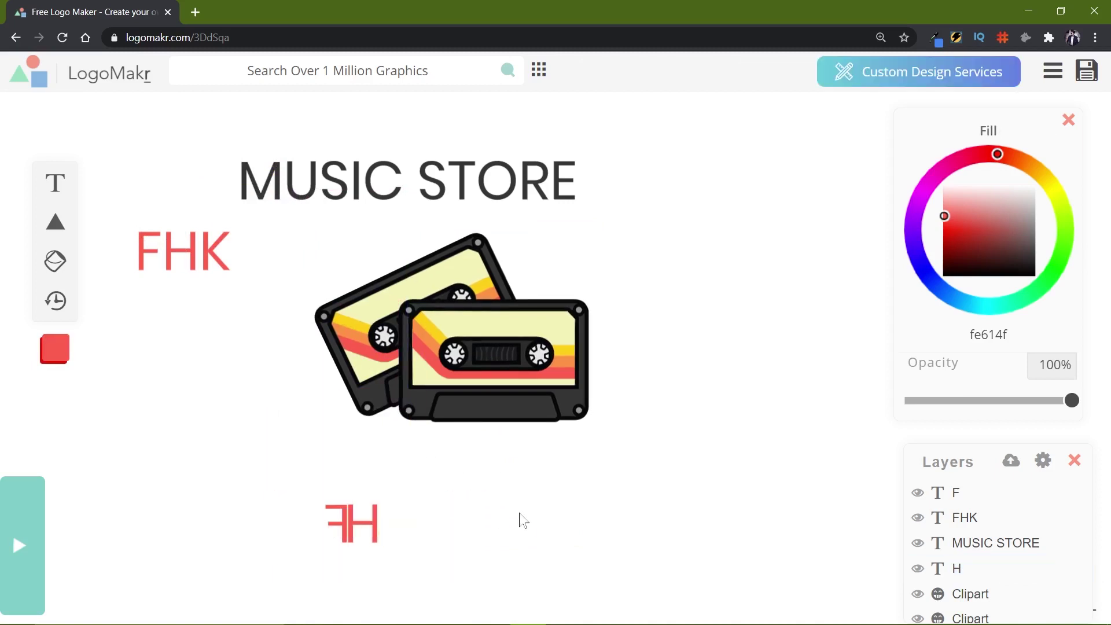
{"action": "left_click", "coordinate": [512, 534]}
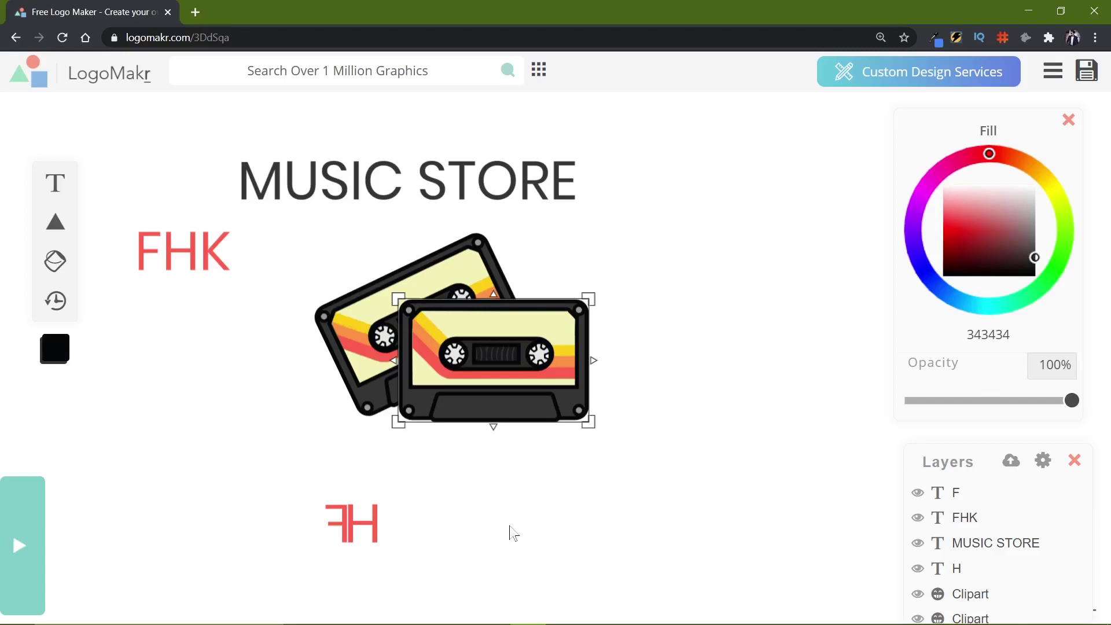
Add a triangle shape, shrink it to about the letters' height and place it just right of the H.
{"action": "left_click", "coordinate": [197, 254]}
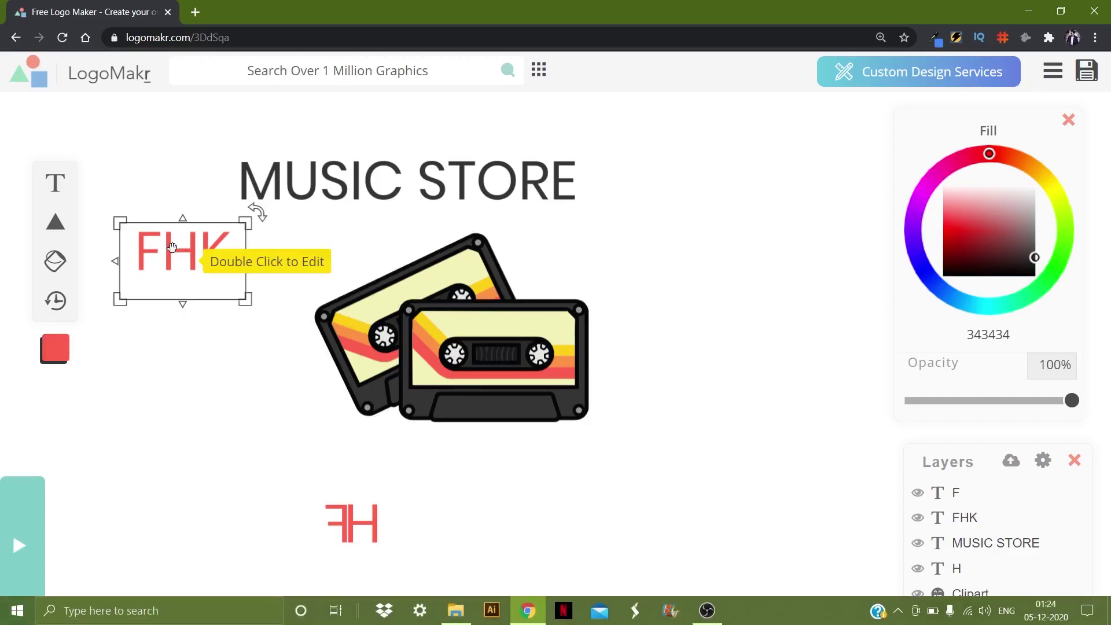
{"action": "left_click", "coordinate": [61, 226]}
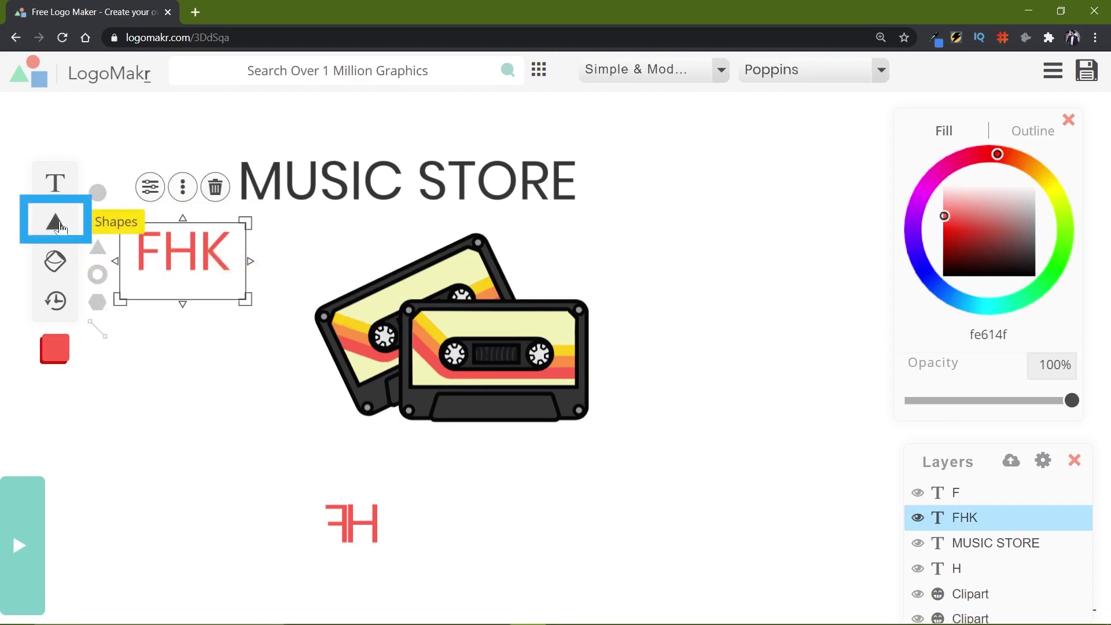
{"action": "left_click", "coordinate": [101, 253]}
{"action": "left_click_drag", "start_coordinate": [547, 354], "coordinate": [504, 481]}
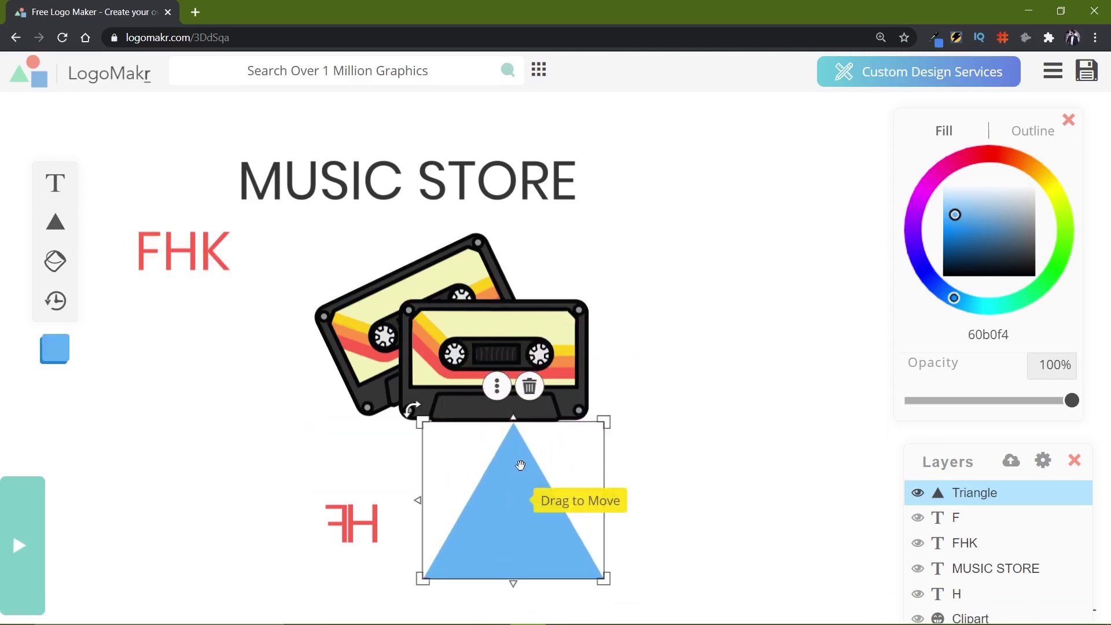
{"action": "left_click_drag", "start_coordinate": [606, 424], "coordinate": [533, 529]}
{"action": "left_click_drag", "start_coordinate": [518, 543], "coordinate": [395, 515]}
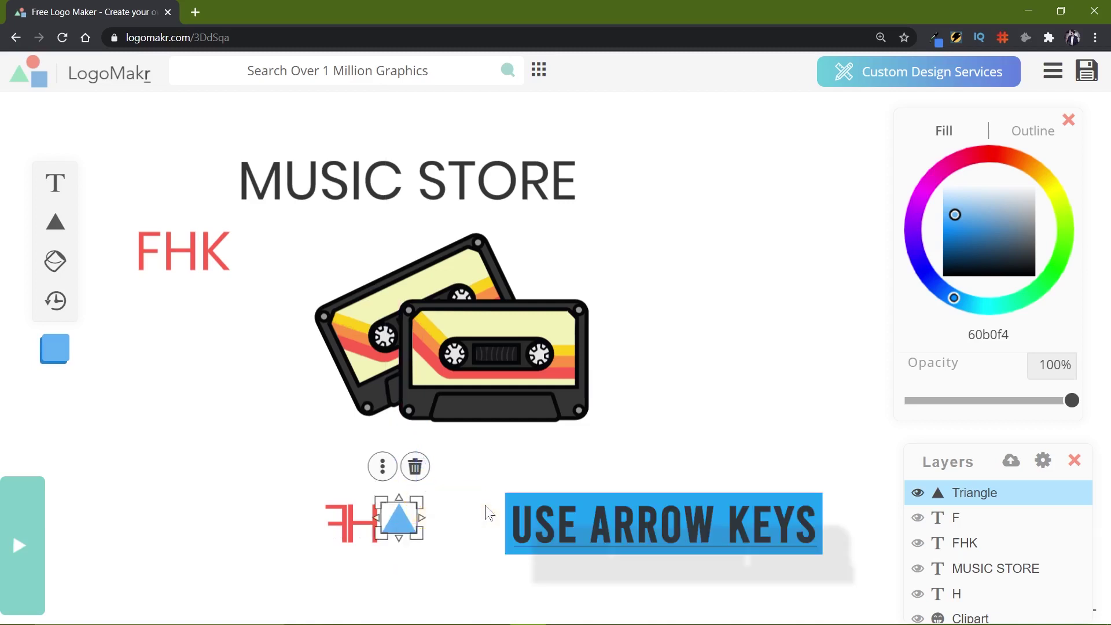
Nudge the small triangle down to line it up vertically with the F and H.
{"action": "key", "text": "Down"}
{"action": "key", "text": "Down"}
{"action": "key", "text": "Down"}
{"action": "key", "text": "Down"}
{"action": "key", "text": "Down"}
{"action": "key", "text": "Down"}
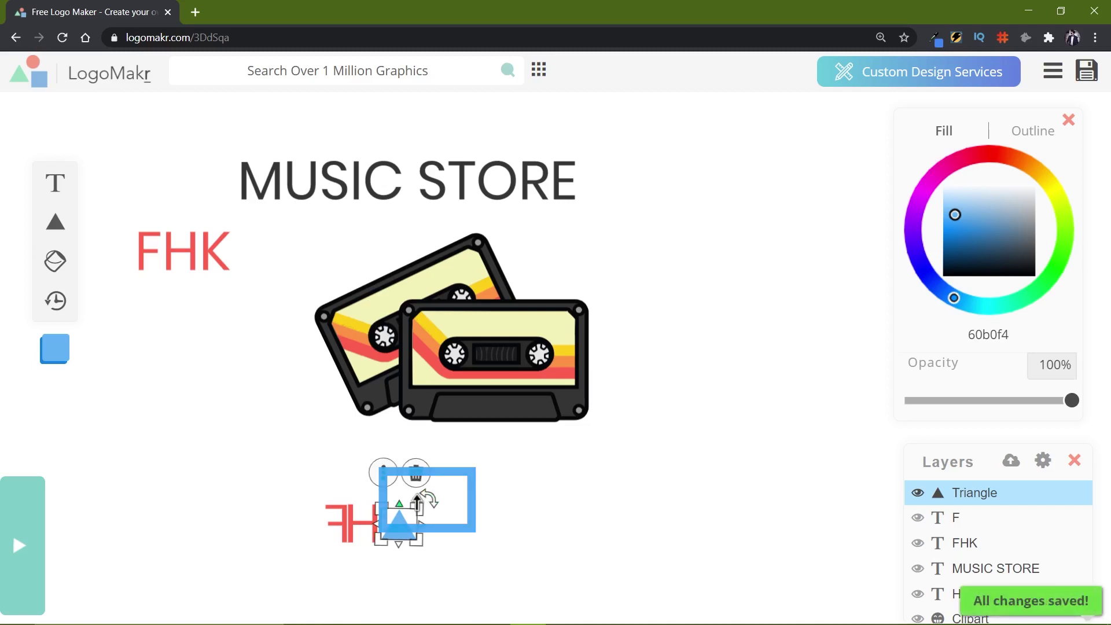
Rotate the triangle to 270° so its tip points left toward the H.
{"action": "left_click_drag", "start_coordinate": [422, 498], "coordinate": [348, 483]}
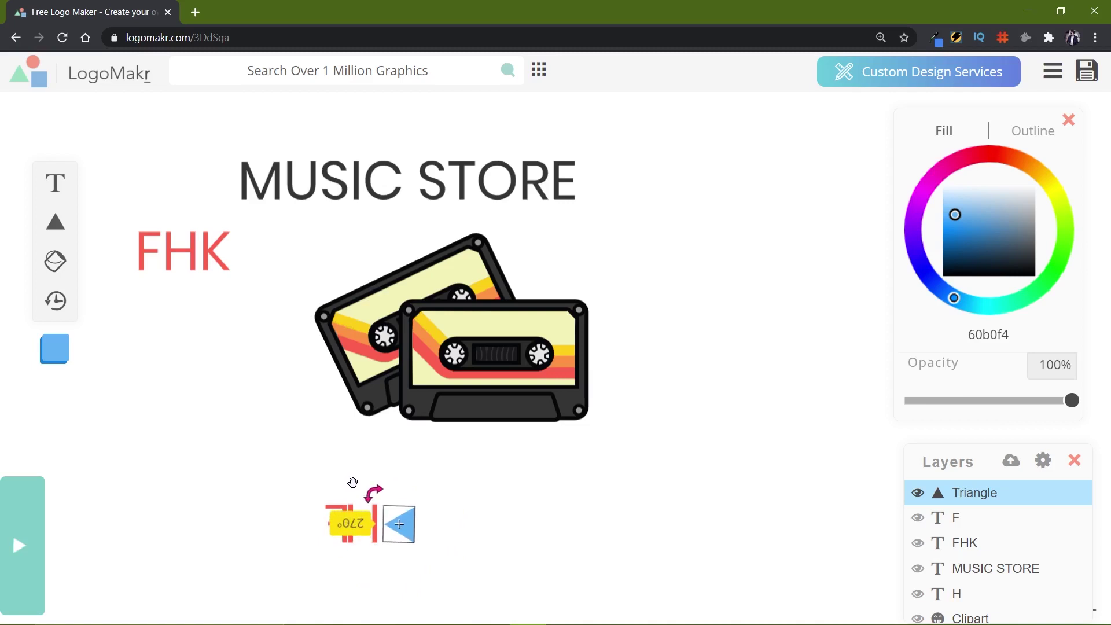
{"action": "left_click_drag", "start_coordinate": [352, 482], "coordinate": [369, 493]}
{"action": "left_click", "coordinate": [374, 526]}
{"action": "left_click", "coordinate": [408, 522]}
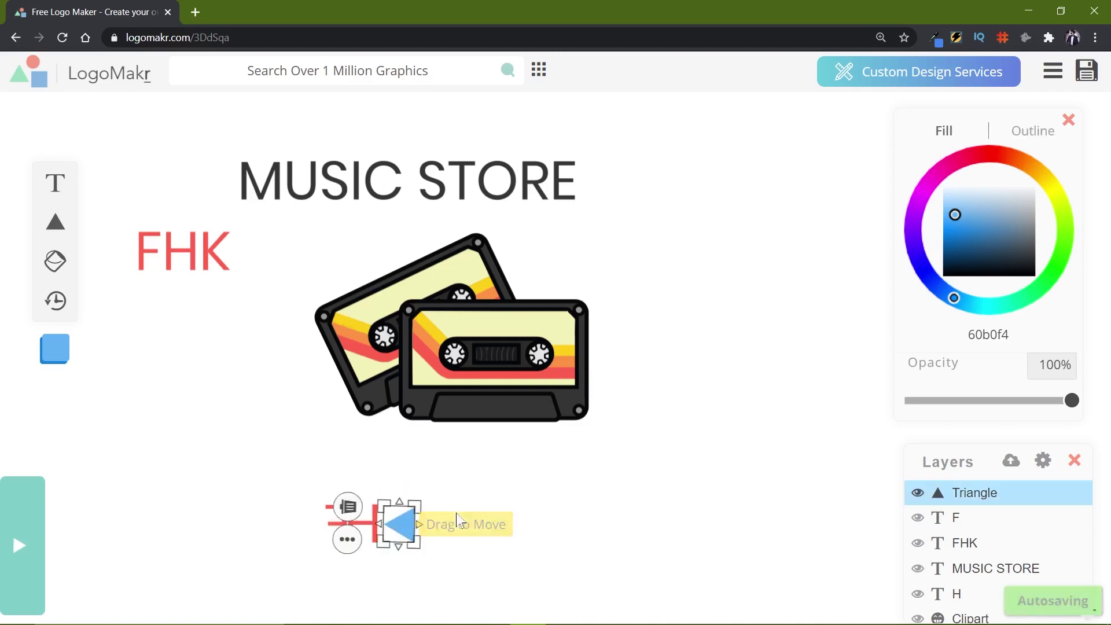
Nudge the rotated triangle left until its tip touches the H.
{"action": "key", "text": "Left"}
{"action": "key", "text": "Left"}
{"action": "key", "text": "Left"}
{"action": "key", "text": "Left"}
{"action": "key", "text": "Left"}
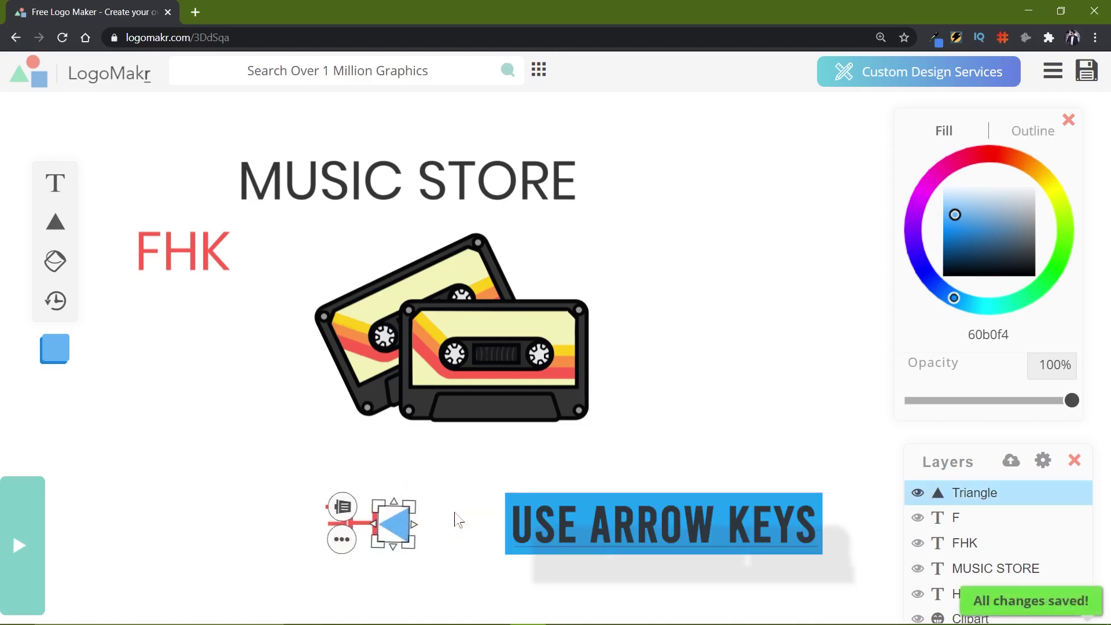
{"action": "key", "text": "Left"}
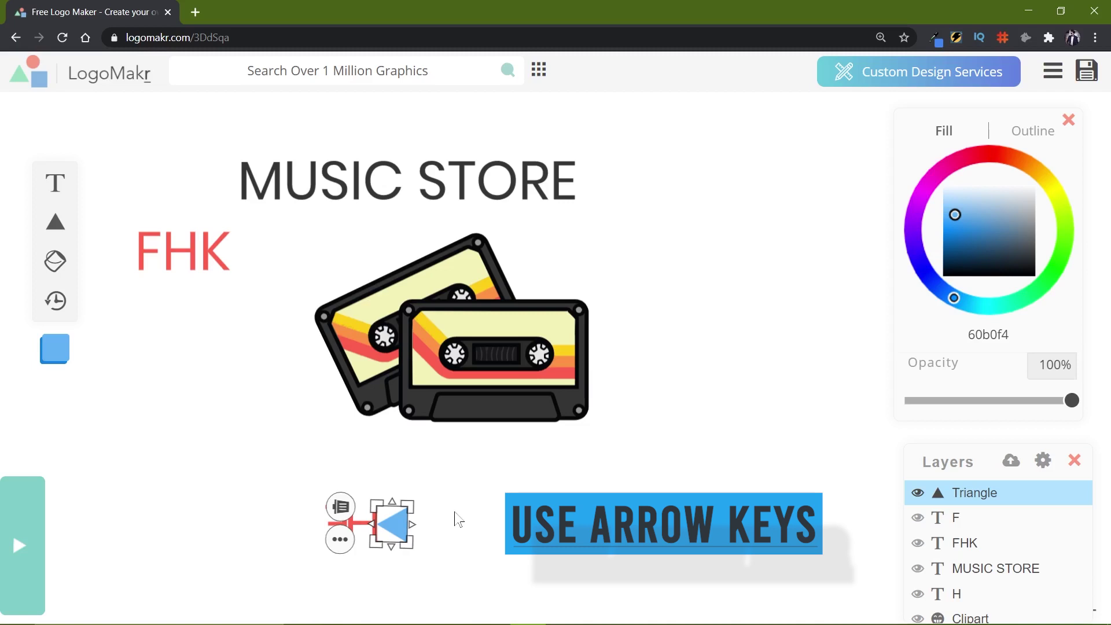
{"action": "left_click", "coordinate": [497, 520]}
Copy the mirrored F's fill code and apply fe614f as the triangle's fill color.
{"action": "left_click", "coordinate": [355, 522]}
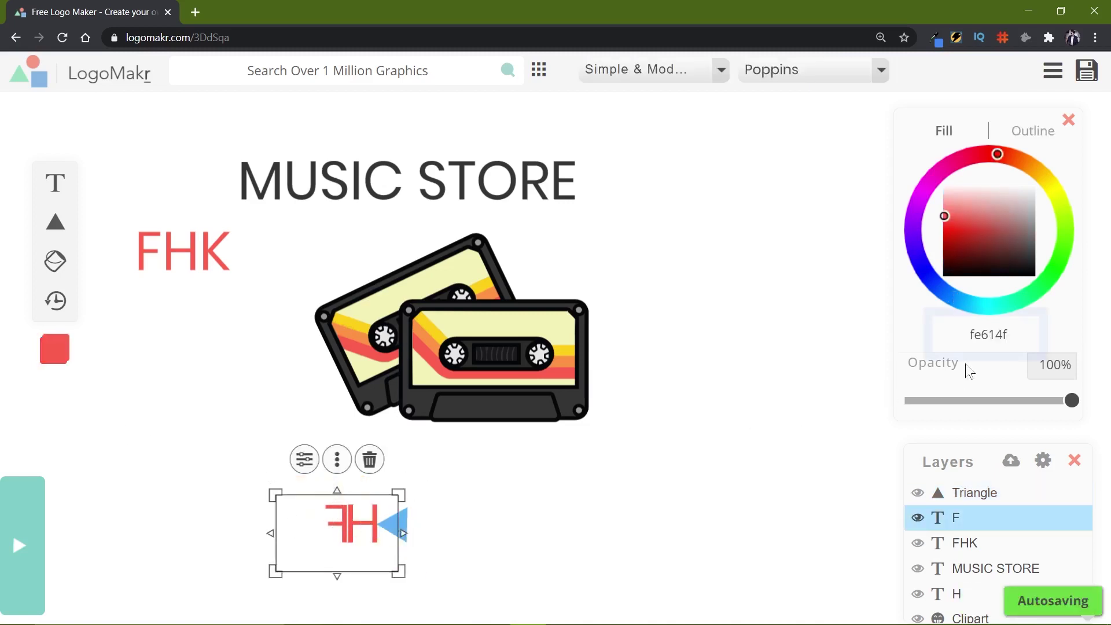
{"action": "left_click_drag", "start_coordinate": [973, 334], "coordinate": [981, 334]}
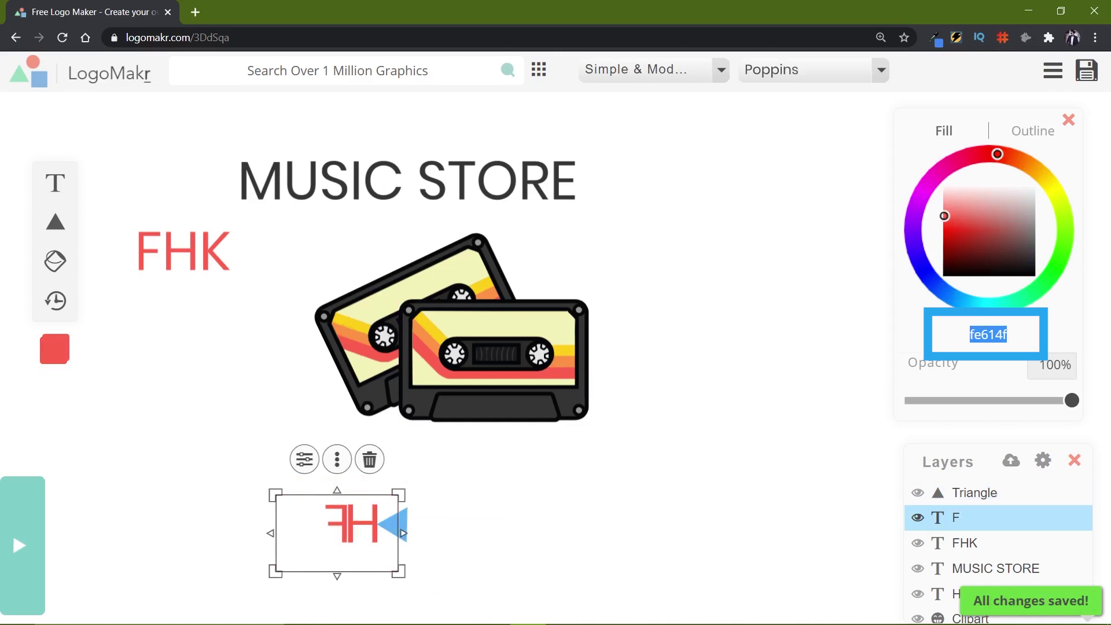
{"action": "left_click", "coordinate": [660, 514]}
{"action": "left_click", "coordinate": [392, 524]}
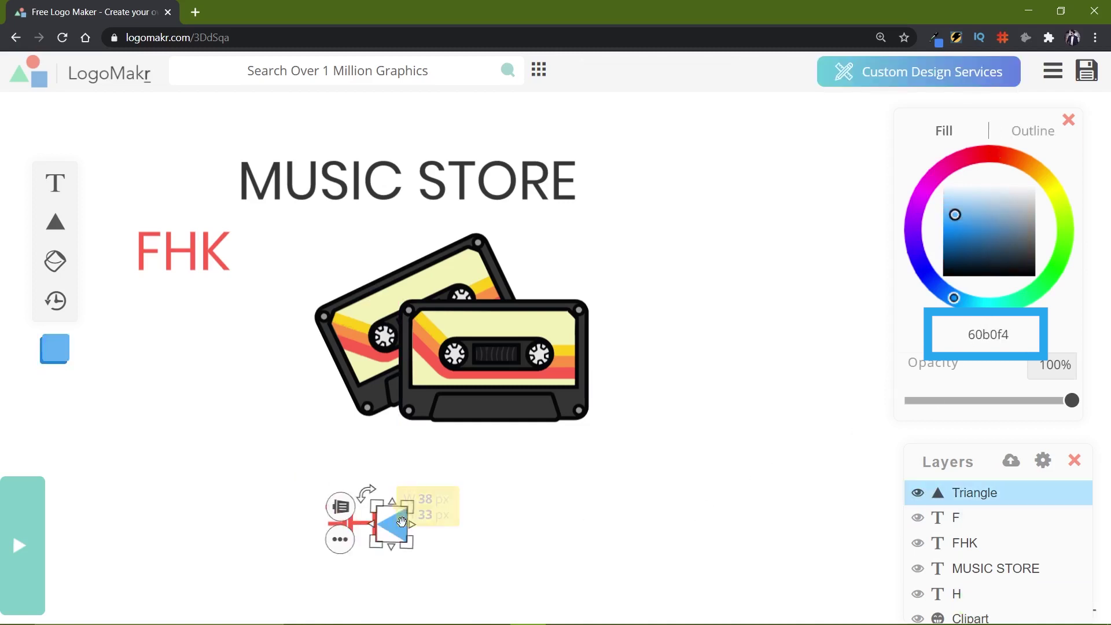
{"action": "key", "text": "ctrl+a"}
{"action": "type", "text": "fe614f"}
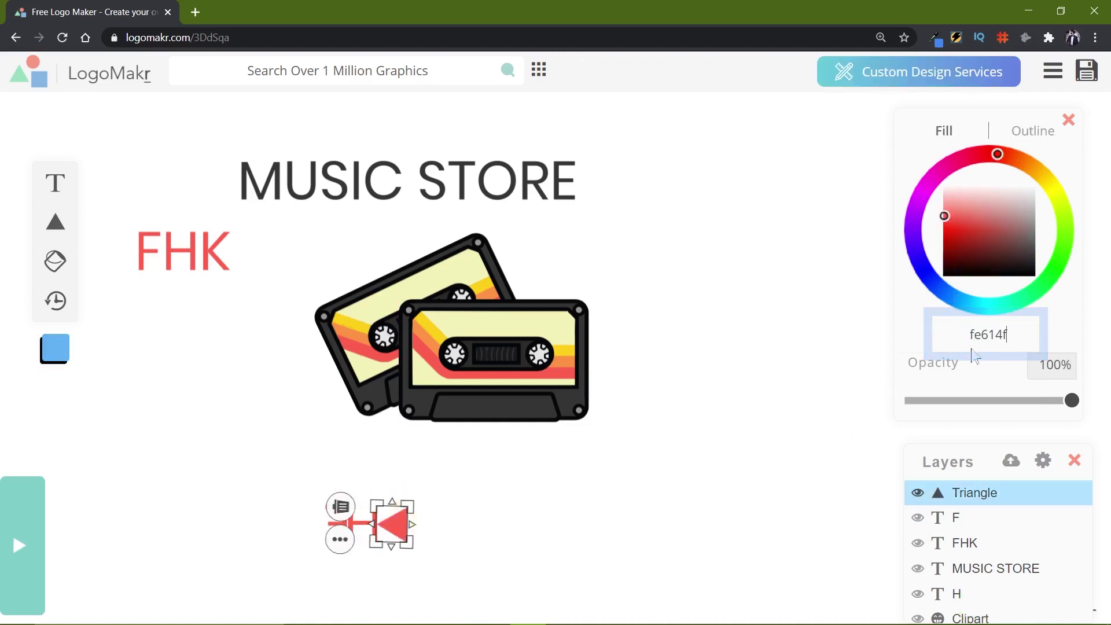
{"action": "left_click", "coordinate": [751, 444]}
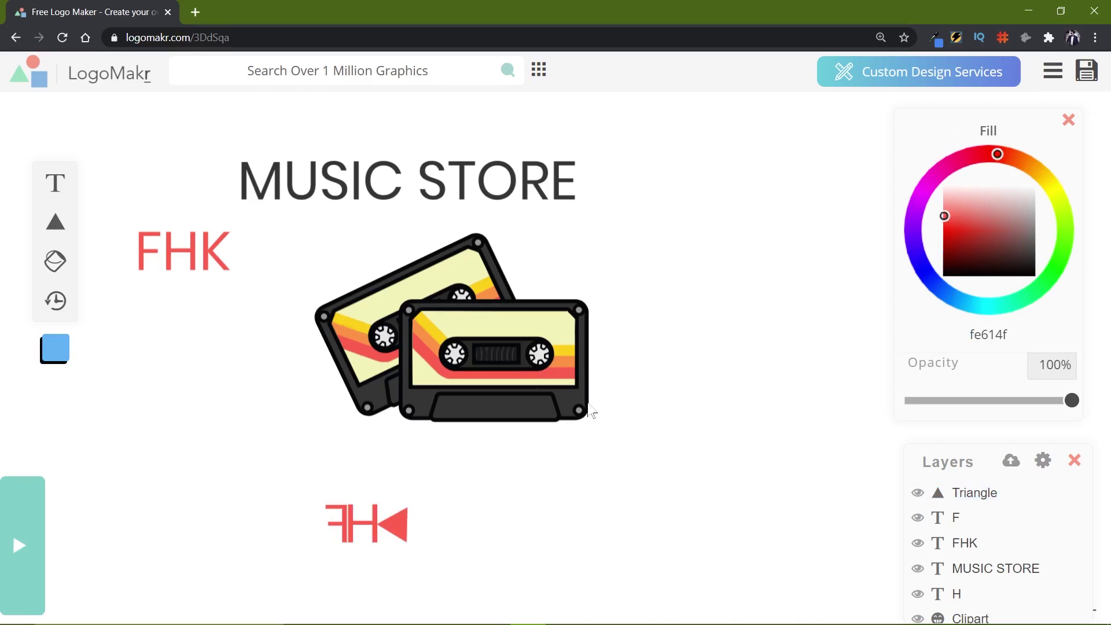
Delete the spare FHK text and move MUSIC STORE onto the same line, right of the triangle.
{"action": "left_click", "coordinate": [223, 292]}
{"action": "double_click", "coordinate": [219, 292]}
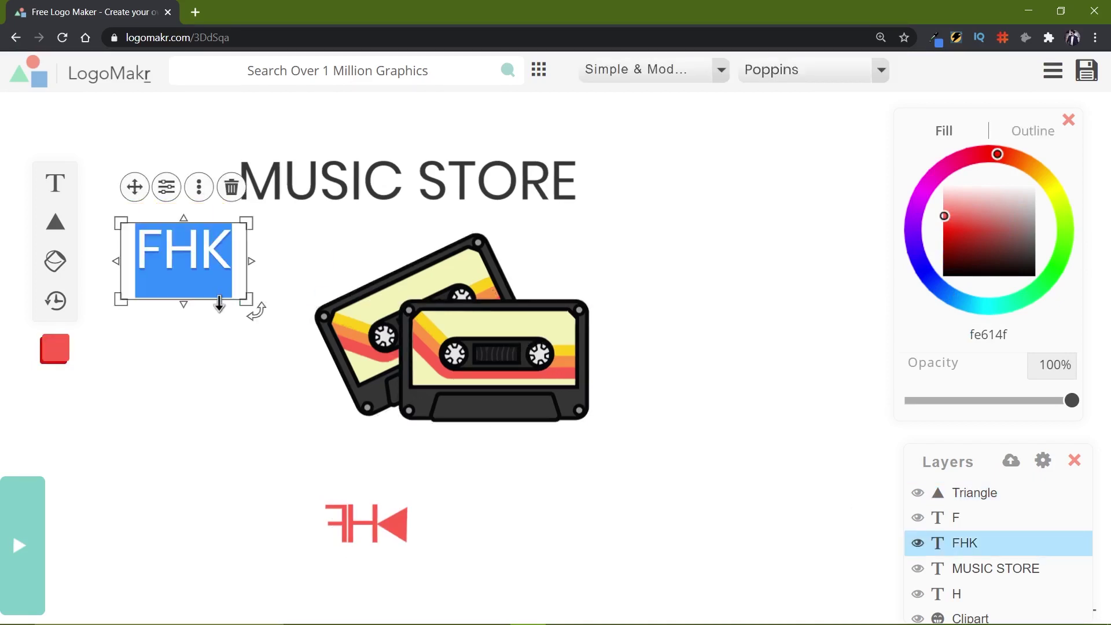
{"action": "left_click", "coordinate": [231, 187]}
{"action": "left_click_drag", "start_coordinate": [383, 180], "coordinate": [584, 523]}
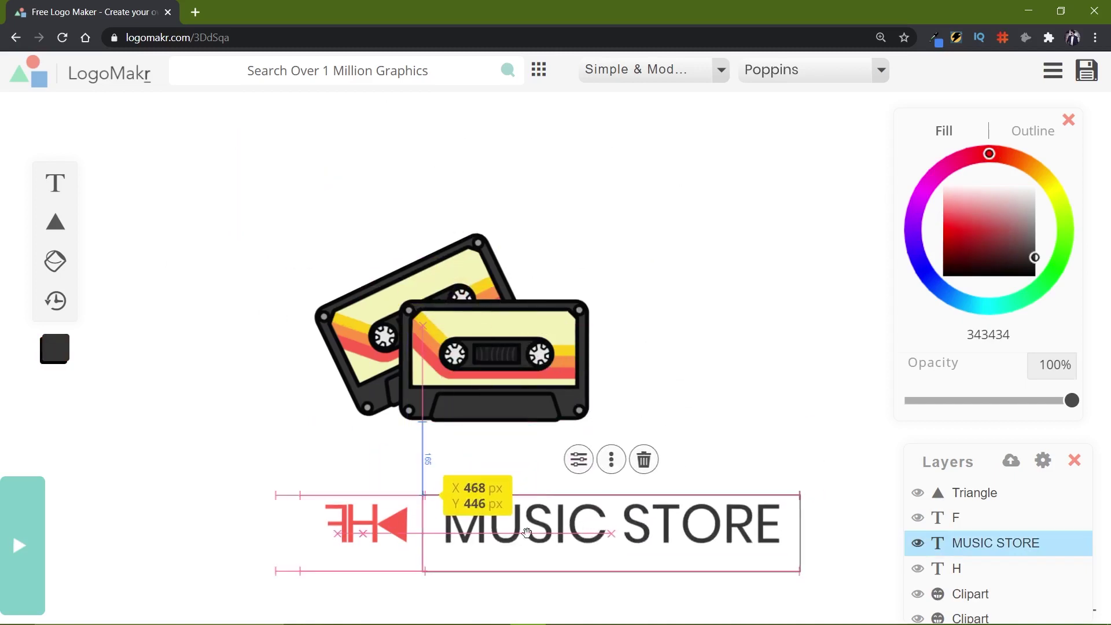
Select the monogram pieces and MUSIC STORE together, shrink them and move them closer beneath the cassettes.
{"action": "left_click", "coordinate": [388, 526]}
{"action": "left_click_drag", "start_coordinate": [224, 478], "coordinate": [397, 538]}
{"action": "left_click_drag", "start_coordinate": [426, 493], "coordinate": [474, 521]}
{"action": "left_click_drag", "start_coordinate": [260, 480], "coordinate": [527, 493]}
{"action": "left_click", "coordinate": [652, 555]}
{"action": "left_click_drag", "start_coordinate": [716, 555], "coordinate": [290, 492]}
{"action": "left_click_drag", "start_coordinate": [738, 452], "coordinate": [694, 459]}
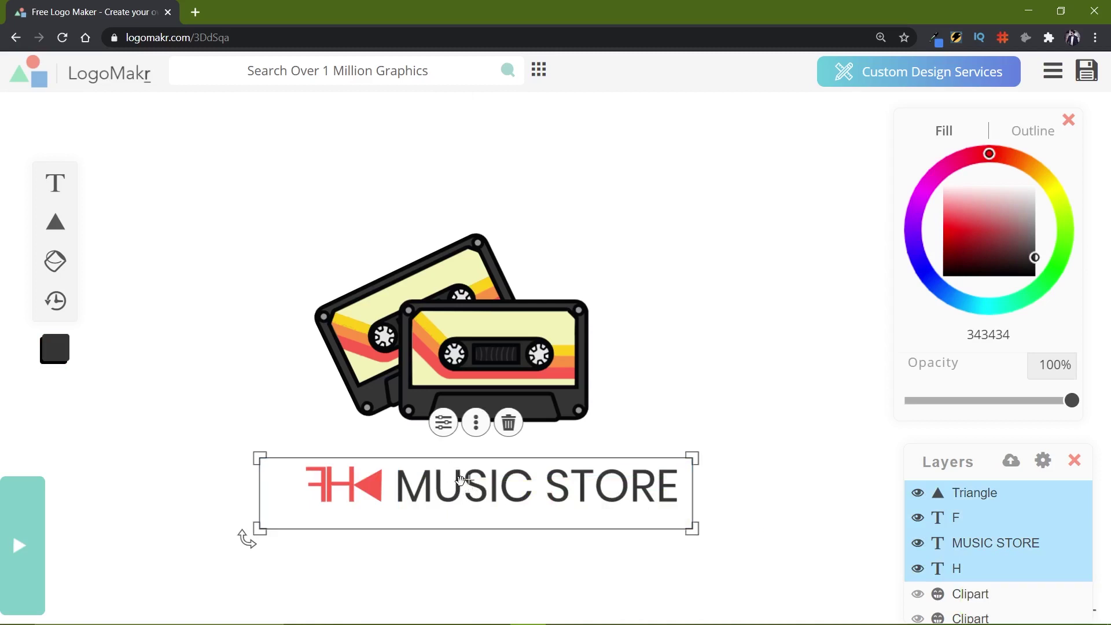
Move the grouped wordmark up and shrink it to slightly wider than the cassettes, directly beneath them.
{"action": "mouse_move", "coordinate": [507, 491]}
{"action": "left_mouse_down"}
{"action": "mouse_move", "coordinate": [490, 478]}
{"action": "mouse_move", "coordinate": [499, 482]}
{"action": "left_mouse_up"}
{"action": "left_click_drag", "start_coordinate": [687, 436], "coordinate": [593, 451]}
{"action": "left_click", "coordinate": [723, 478]}
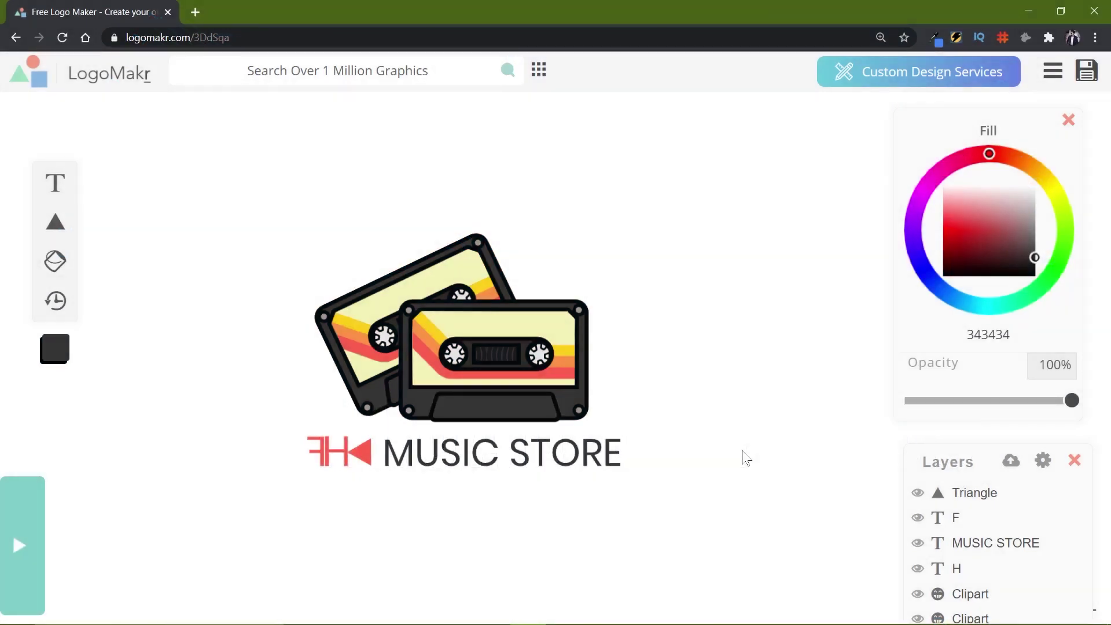
Save the logo and download the free low-resolution file instead of the $19 high-resolution files.
{"action": "left_click", "coordinate": [1087, 71]}
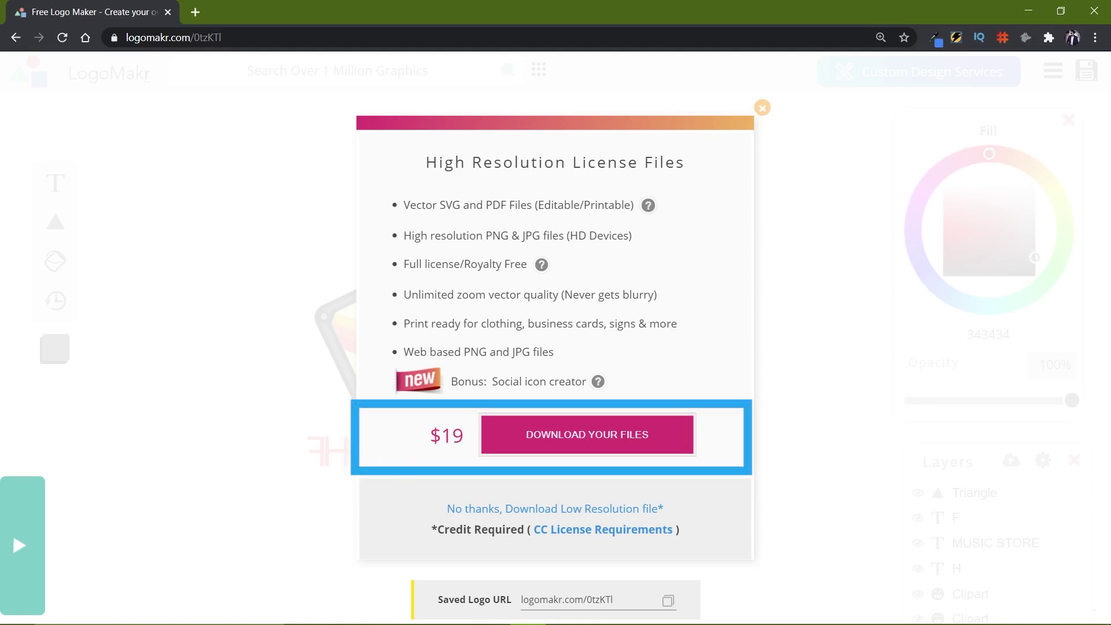
{"action": "double_click", "coordinate": [426, 446]}
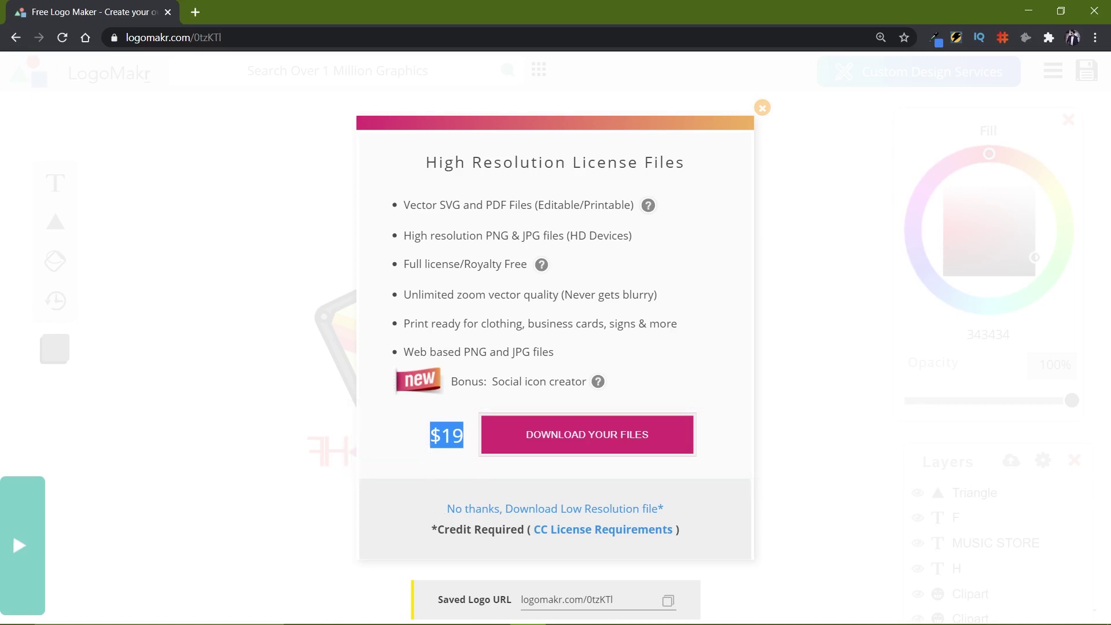
{"action": "left_click", "coordinate": [591, 511]}
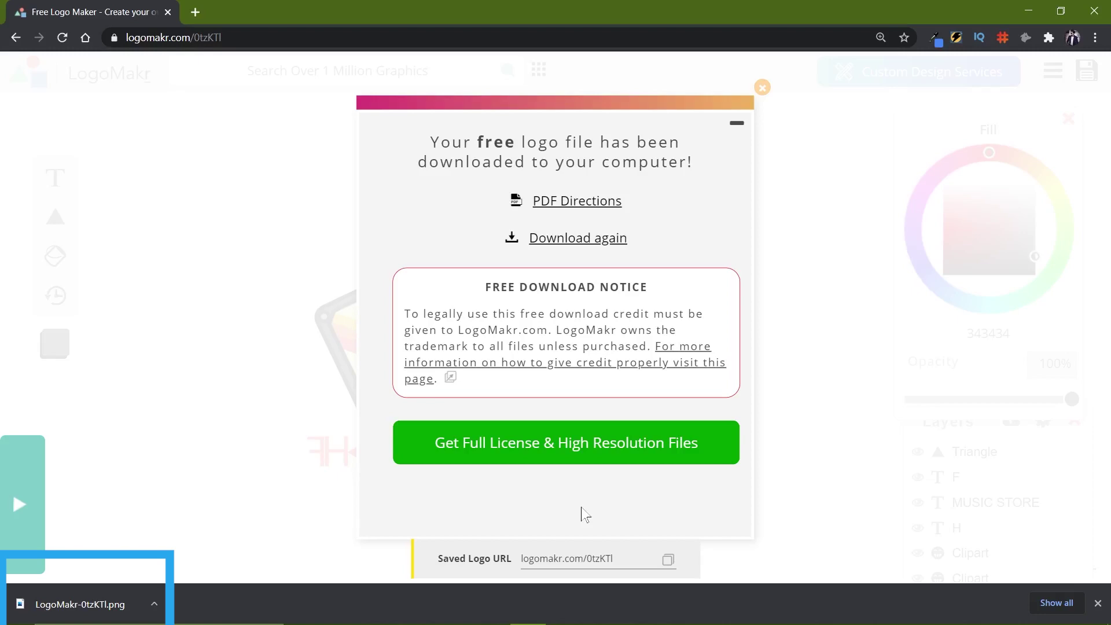
Check the downloaded logo PNG in its Downloads folder, then return to the logo page.
{"action": "left_click", "coordinate": [156, 604]}
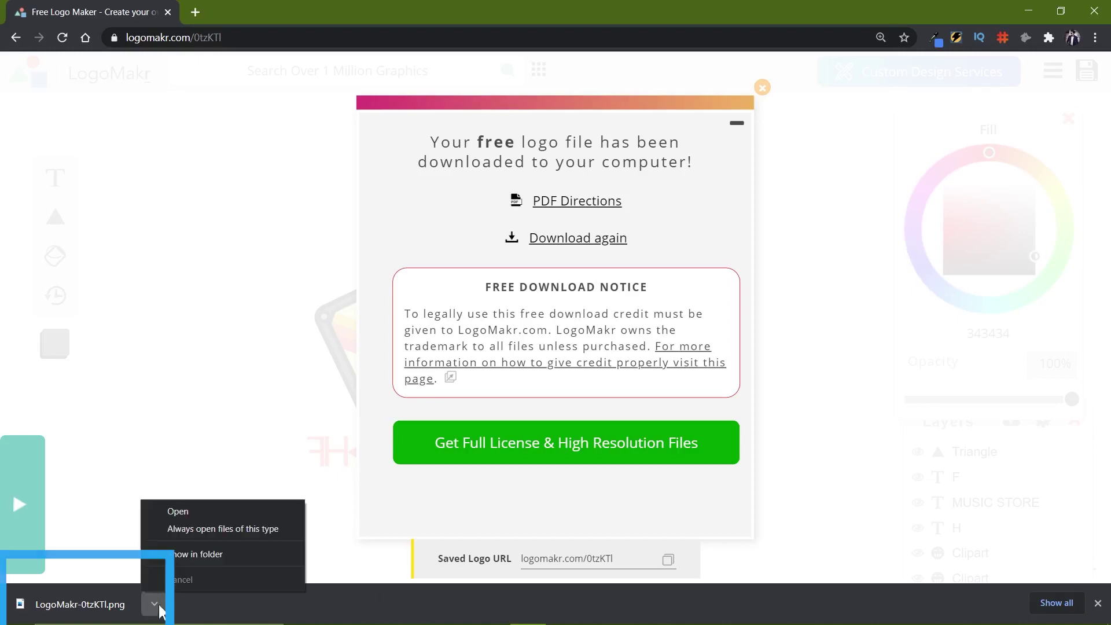
{"action": "left_click", "coordinate": [194, 552]}
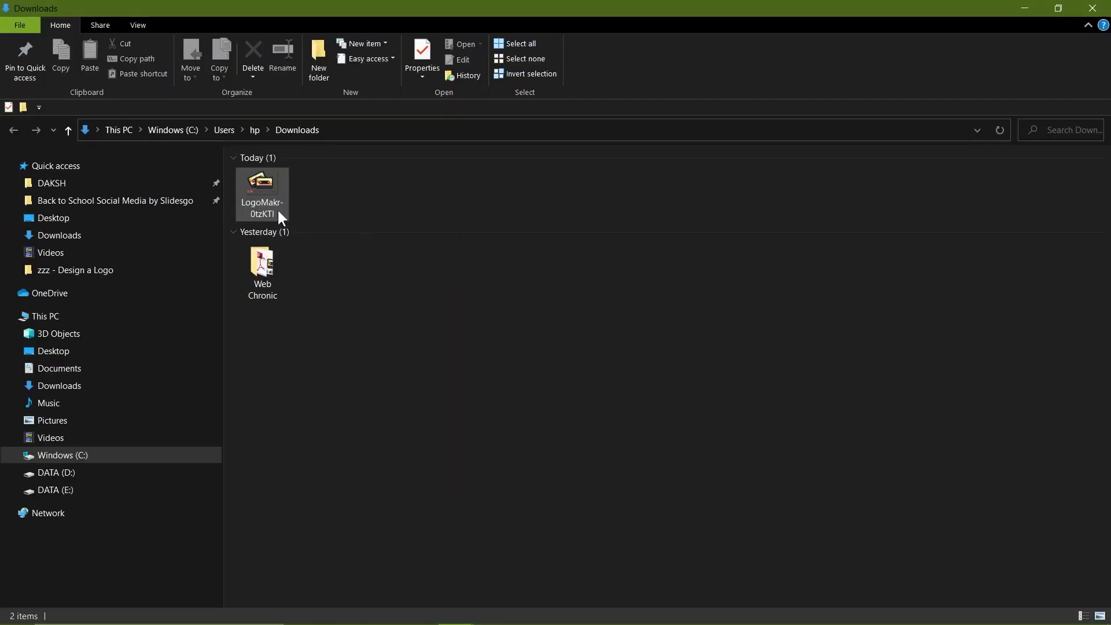
{"action": "left_click", "coordinate": [1022, 8]}
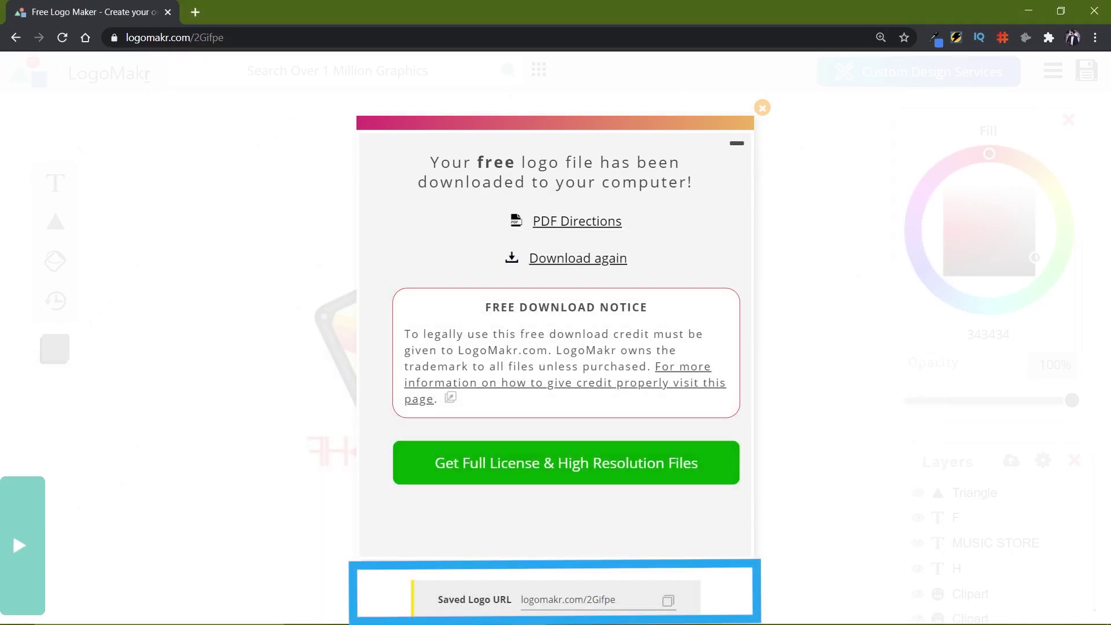
Copy the saved logo URL.
{"action": "left_click", "coordinate": [669, 602]}
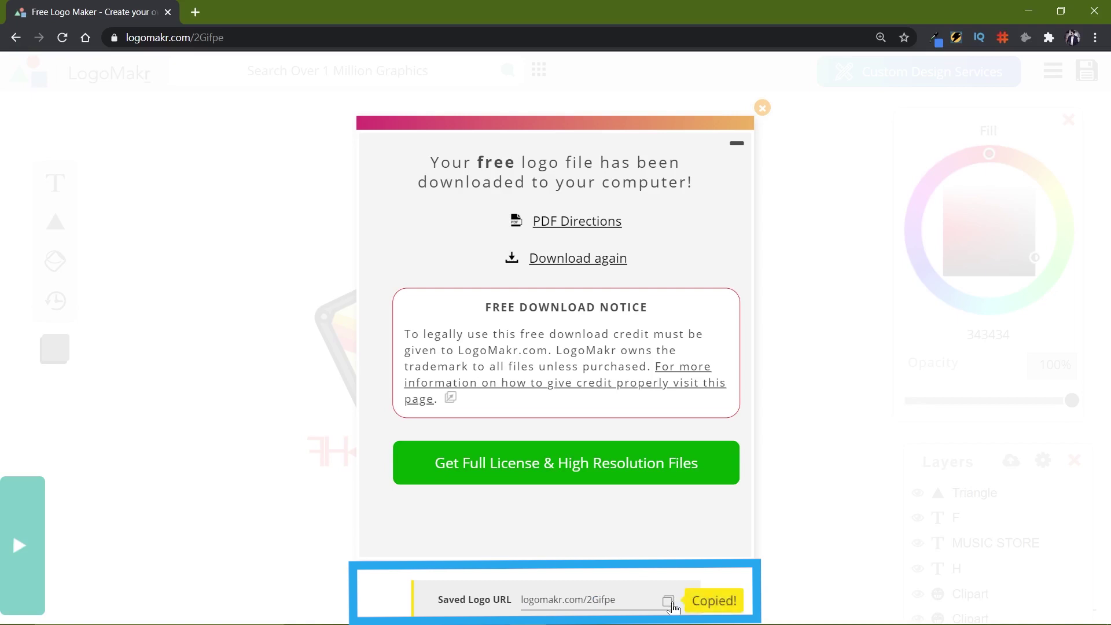